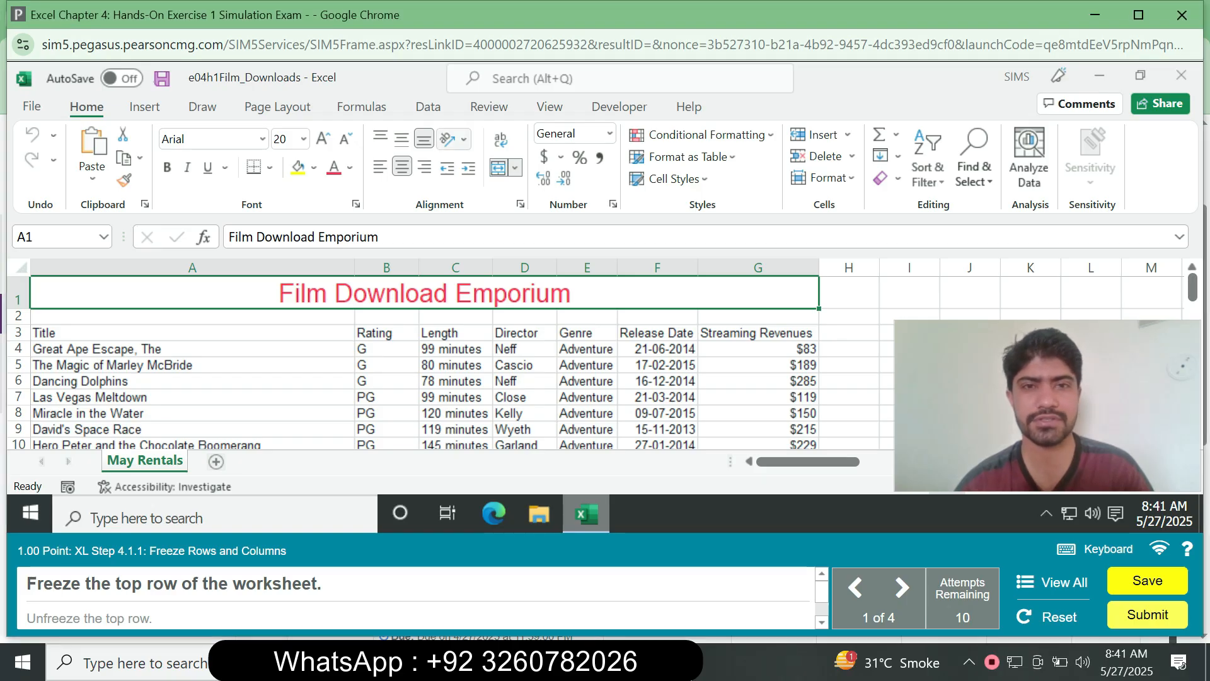
- Freeze the top row of the worksheet
click(489, 106)
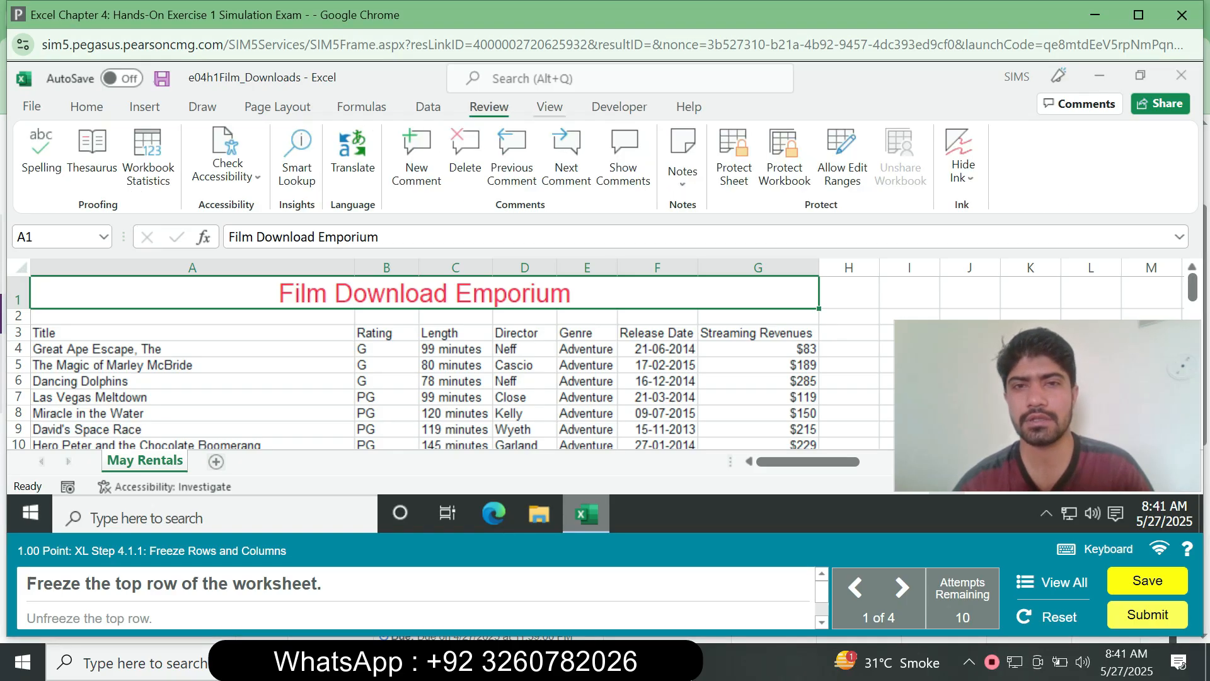
click(550, 107)
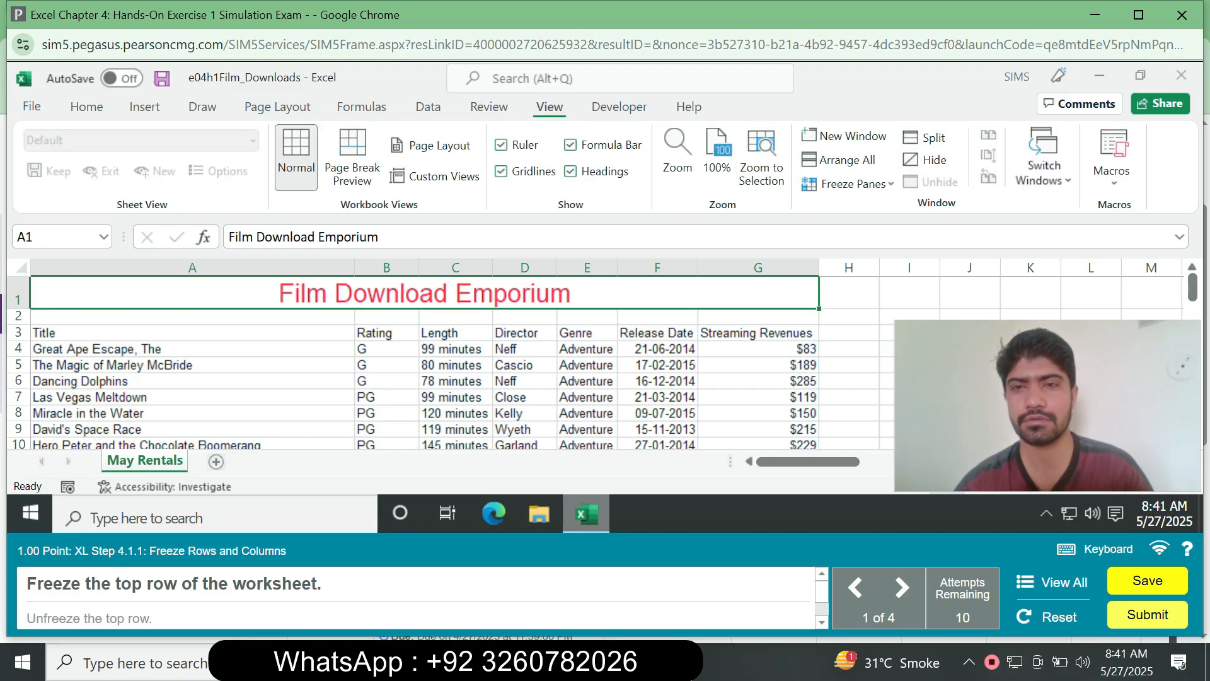
right_click(891, 189)
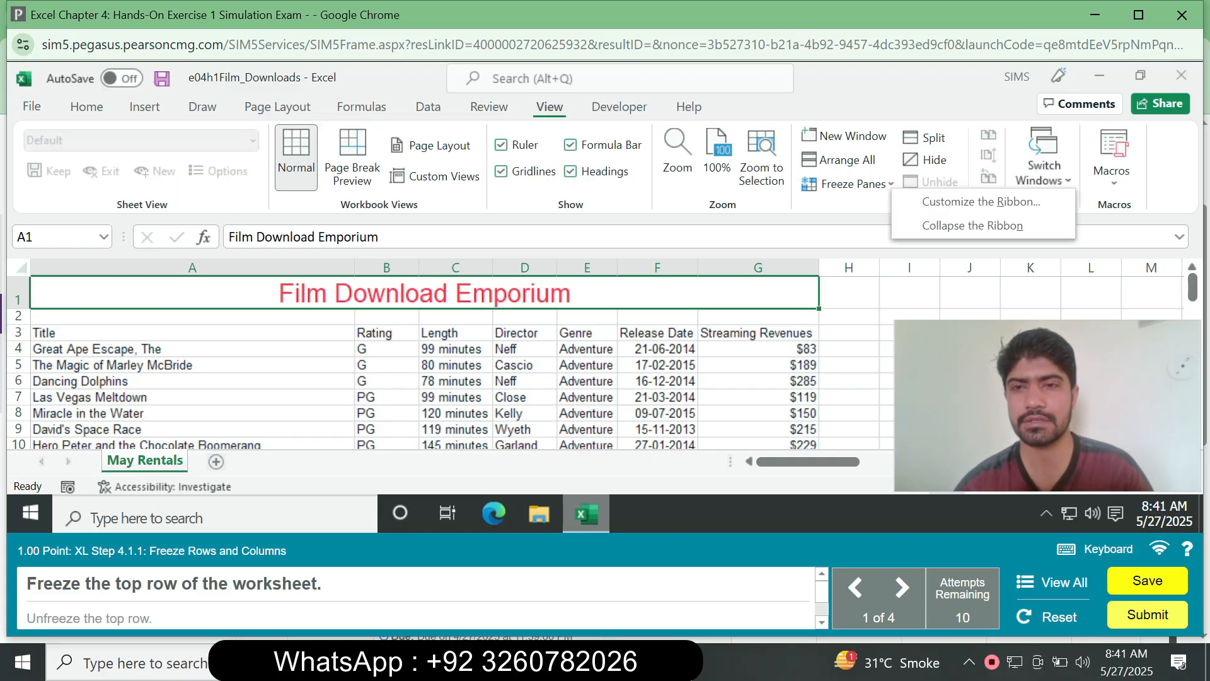
click(865, 184)
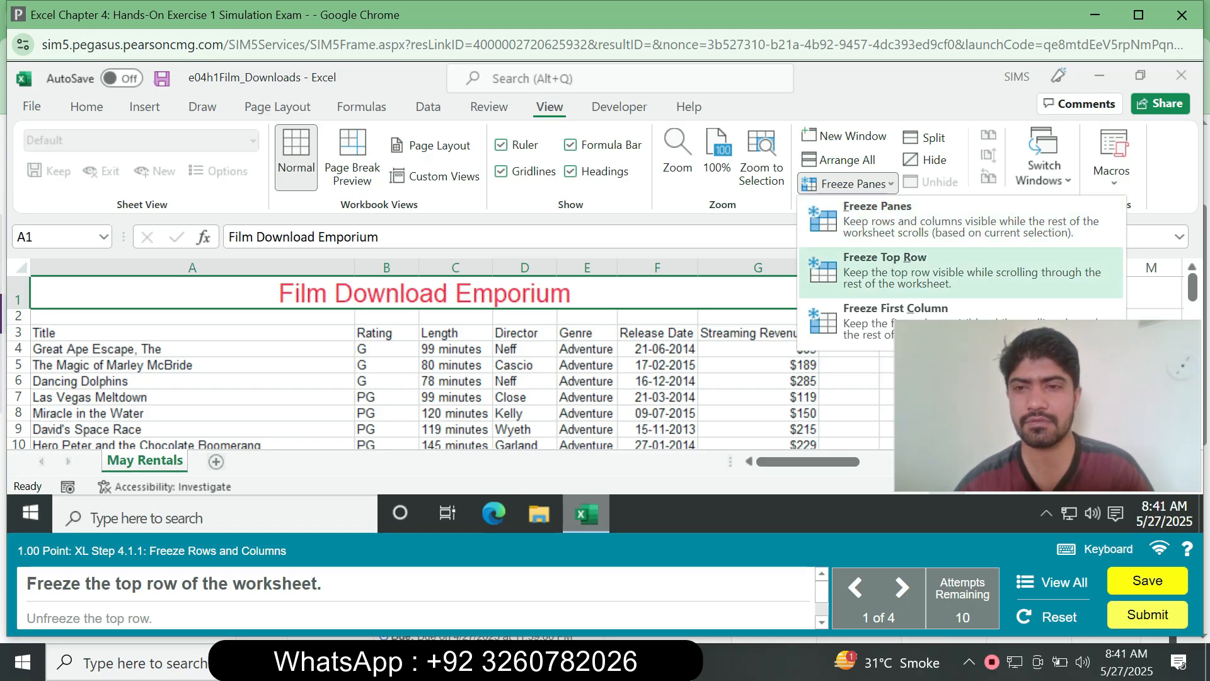
click(909, 268)
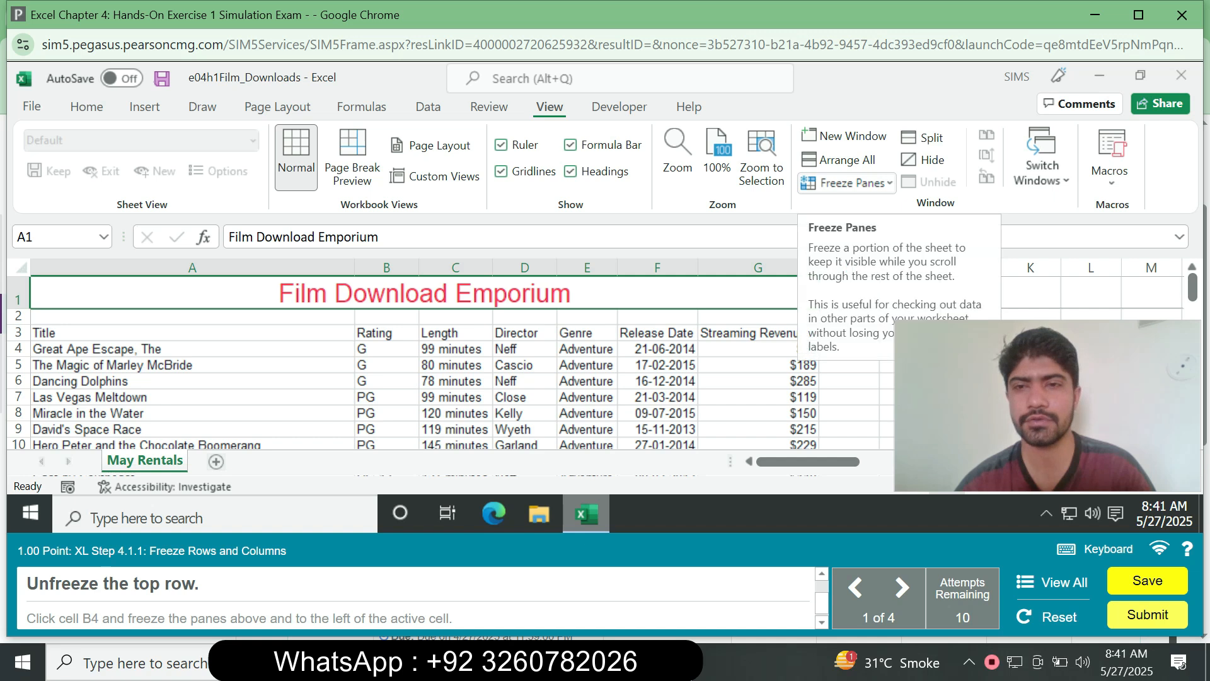
- Unfreeze the panes so no rows stay frozen
click(848, 183)
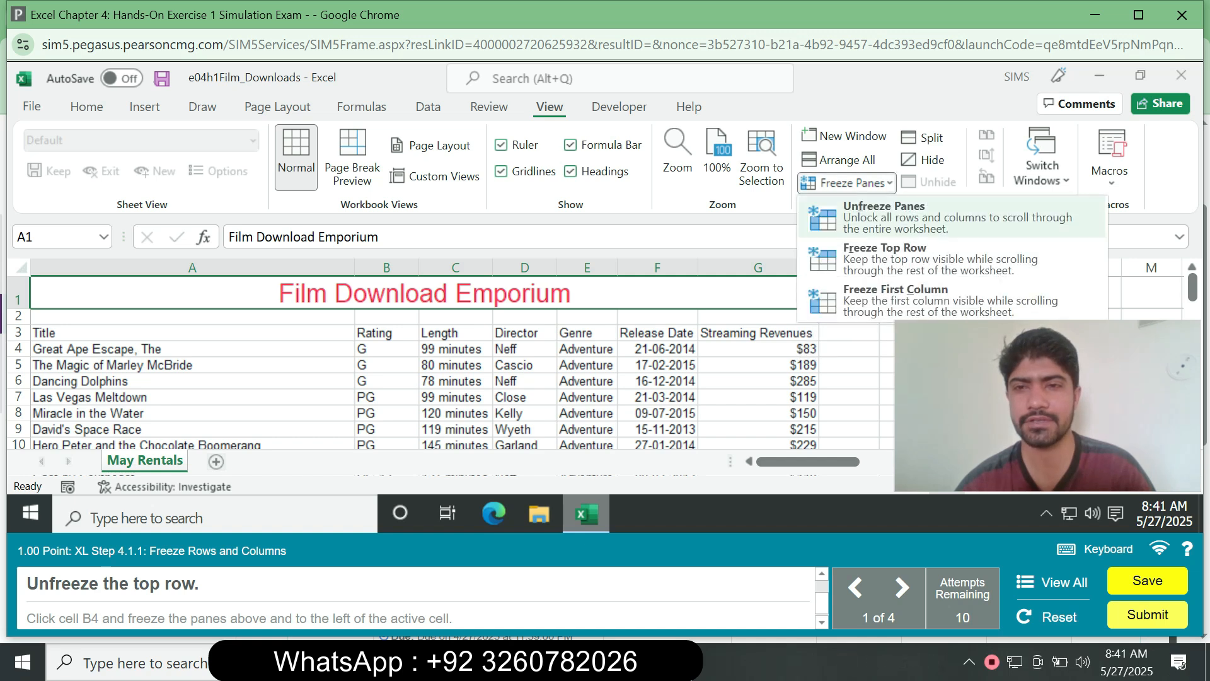
click(884, 217)
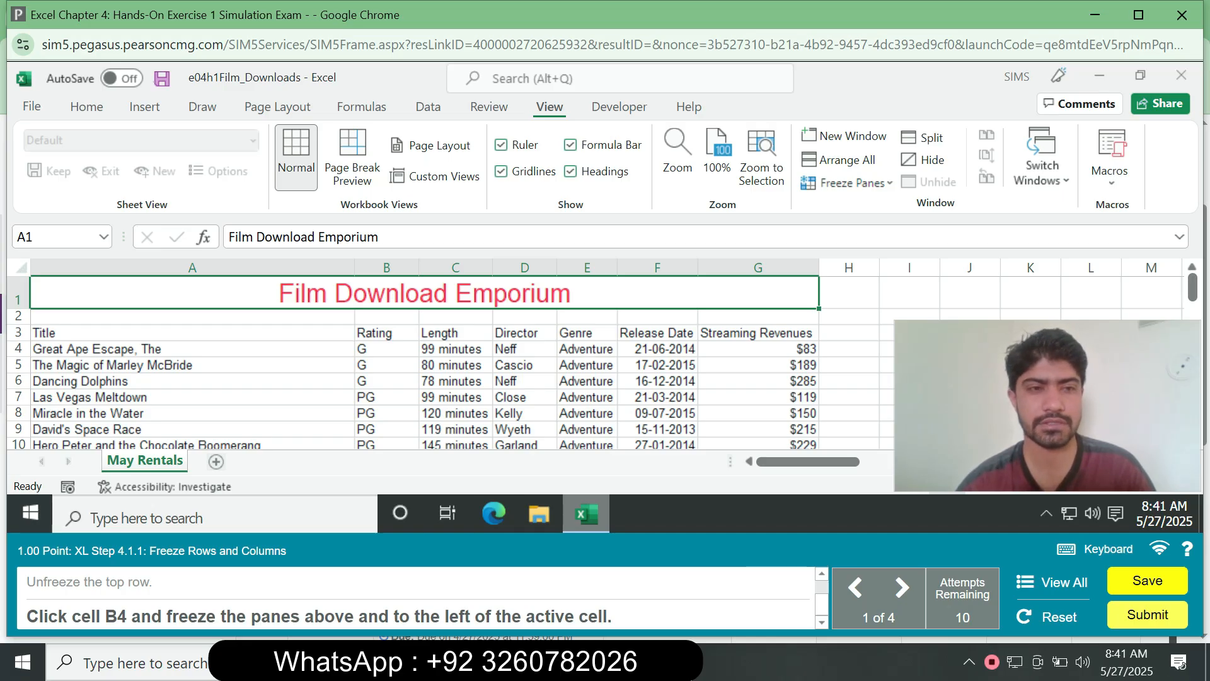
- Select cell B4 and freeze the panes above and to the left of it
right_click(386, 332)
right_click(366, 349)
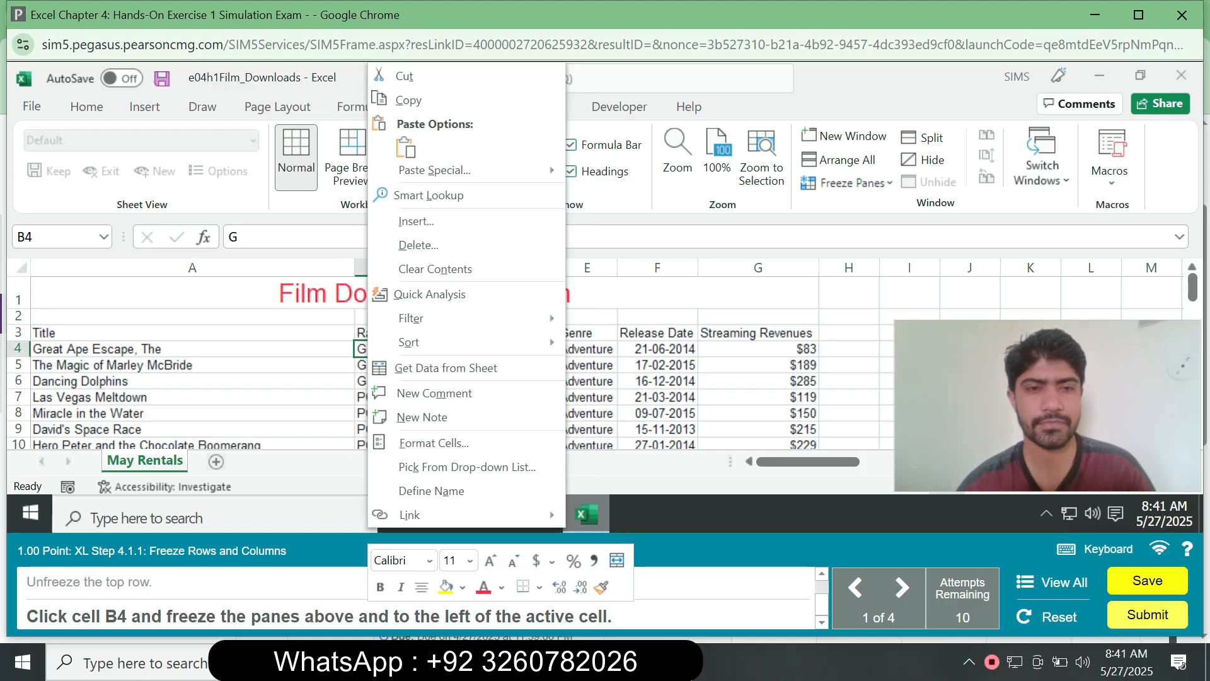
key(Escape)
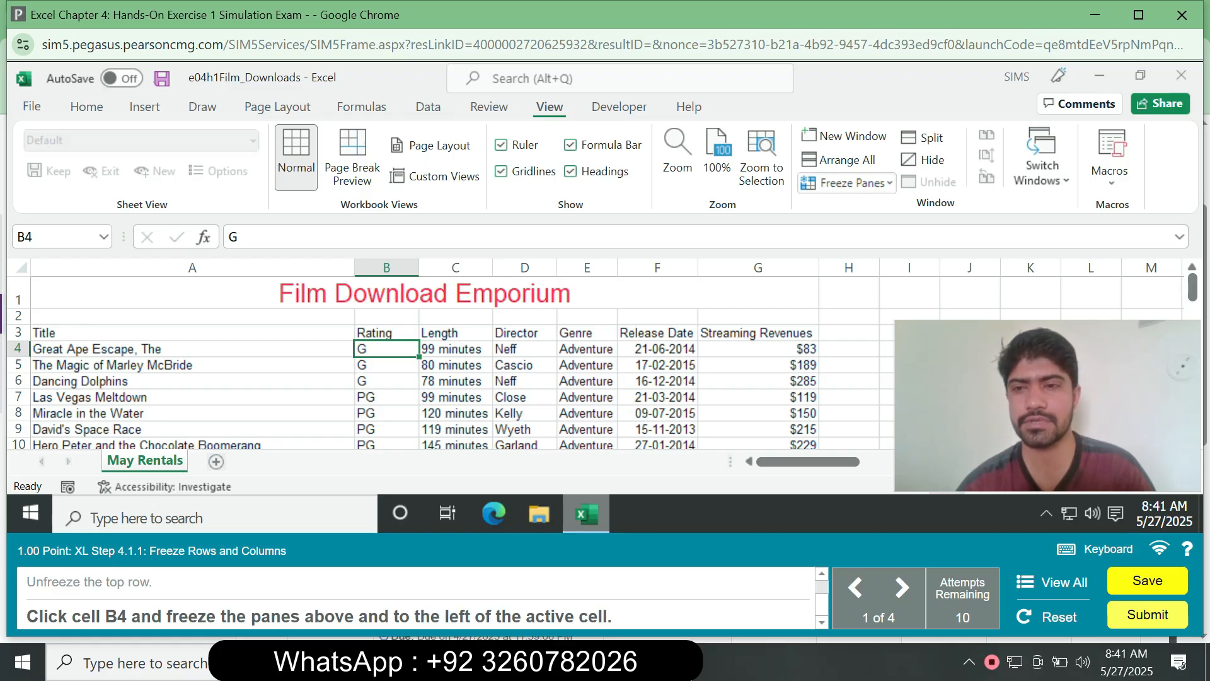
click(846, 183)
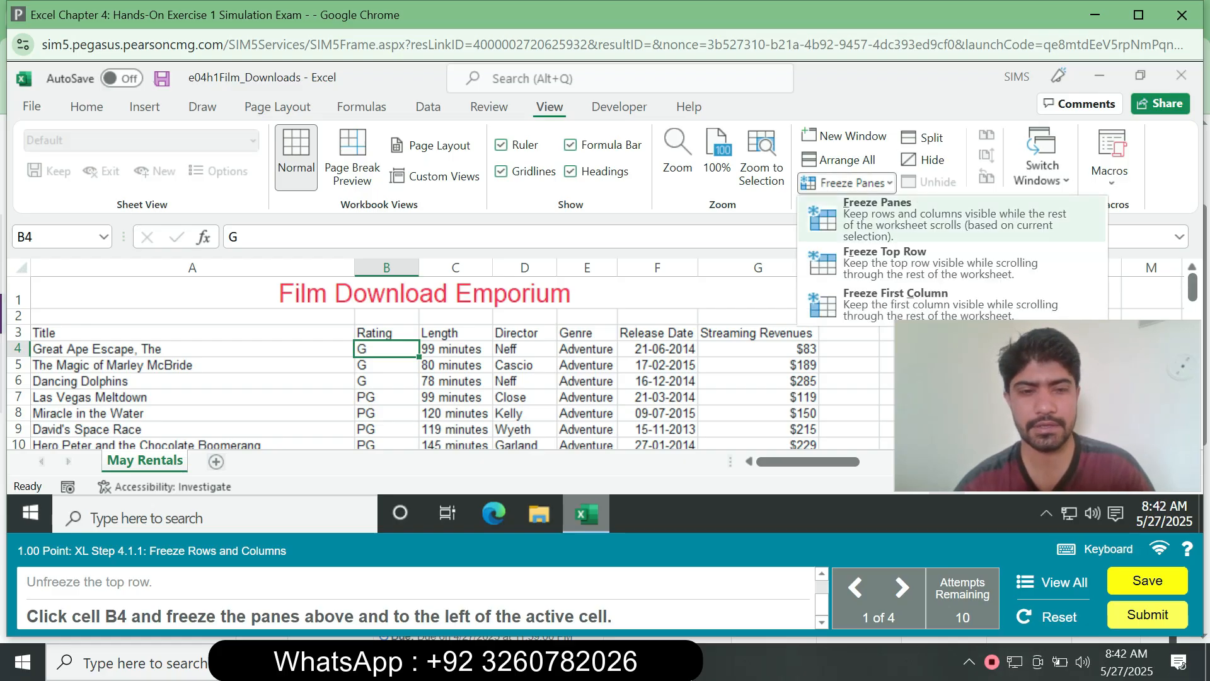
click(877, 218)
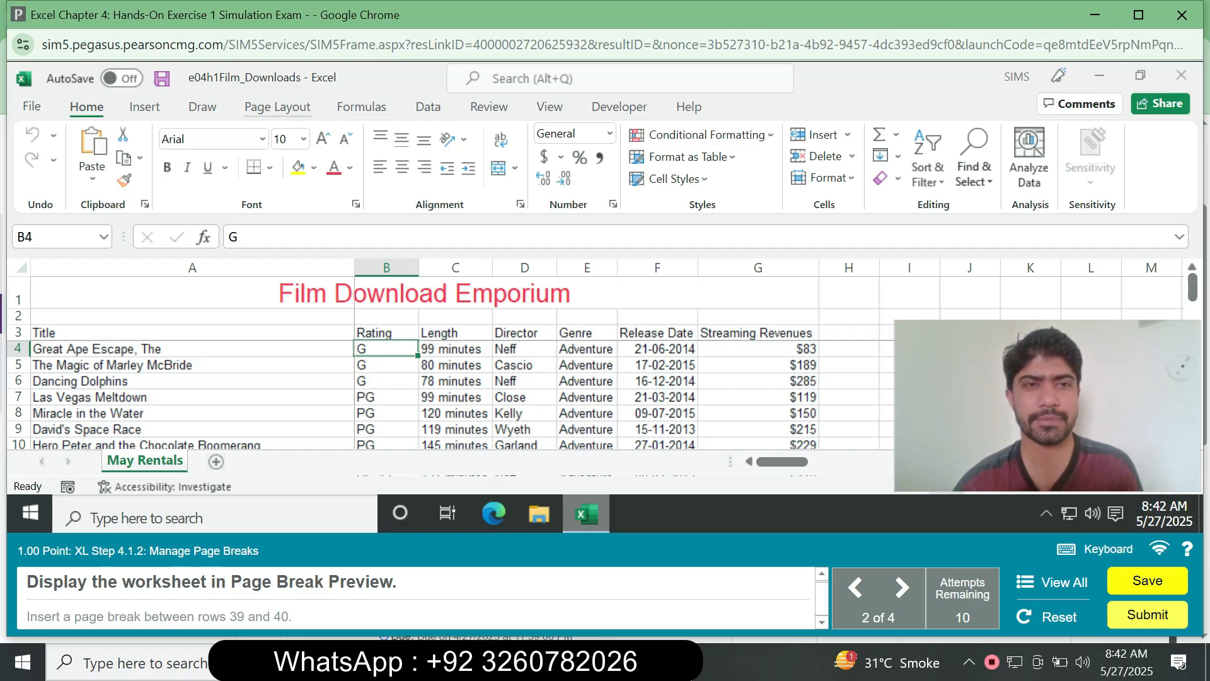
click(278, 106)
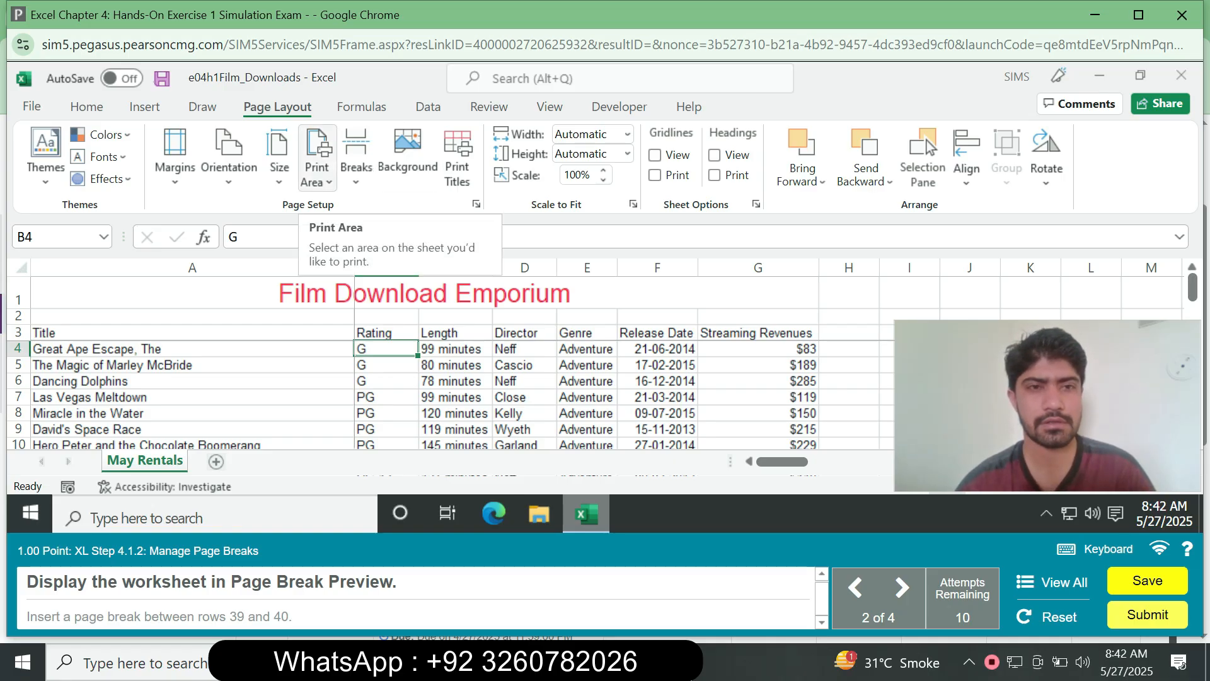
click(317, 157)
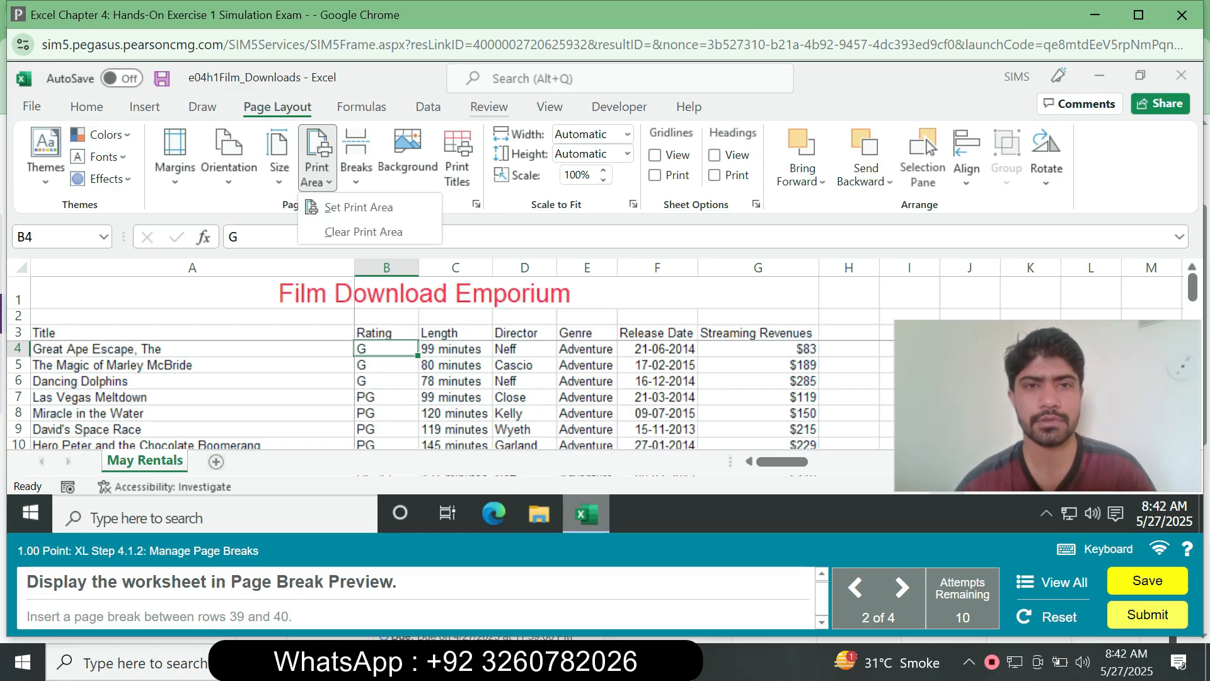
click(489, 107)
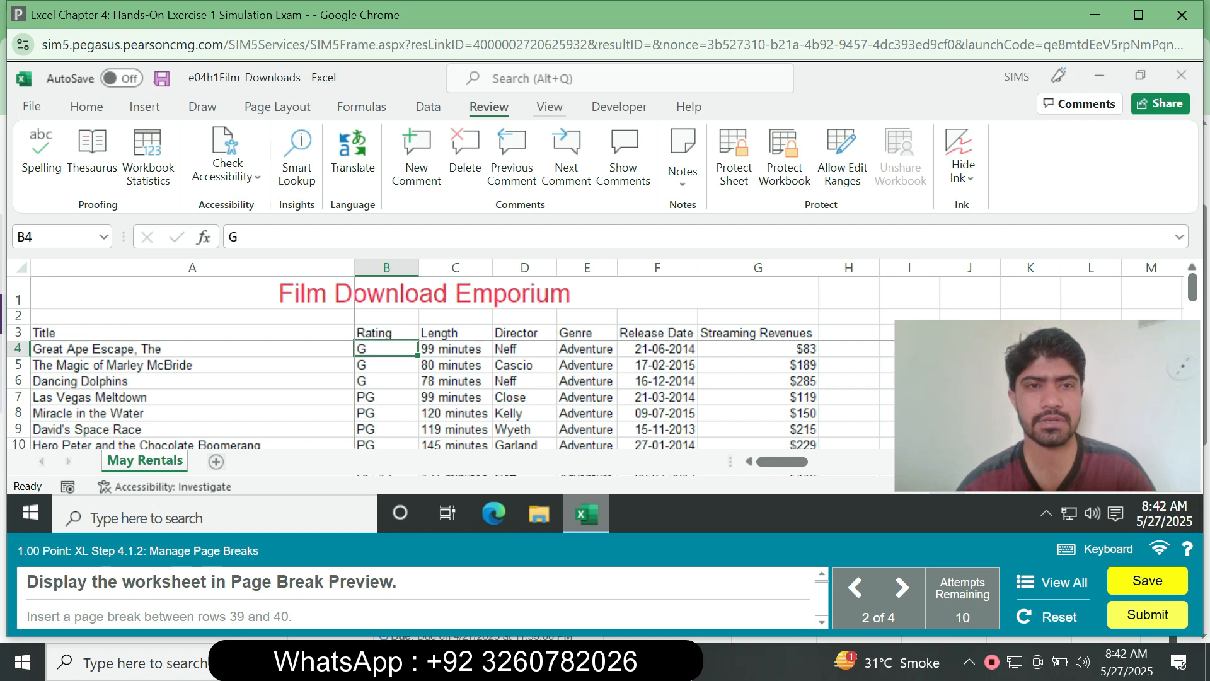
- Display the worksheet in Page Break Preview
click(549, 107)
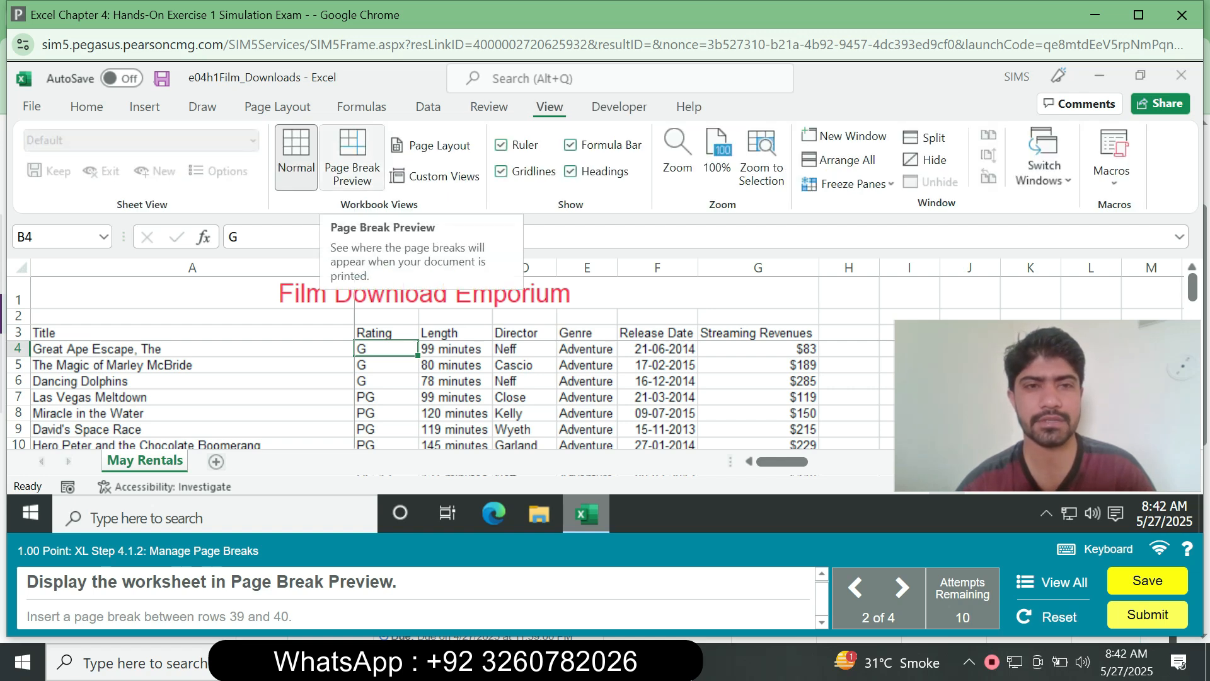
click(352, 157)
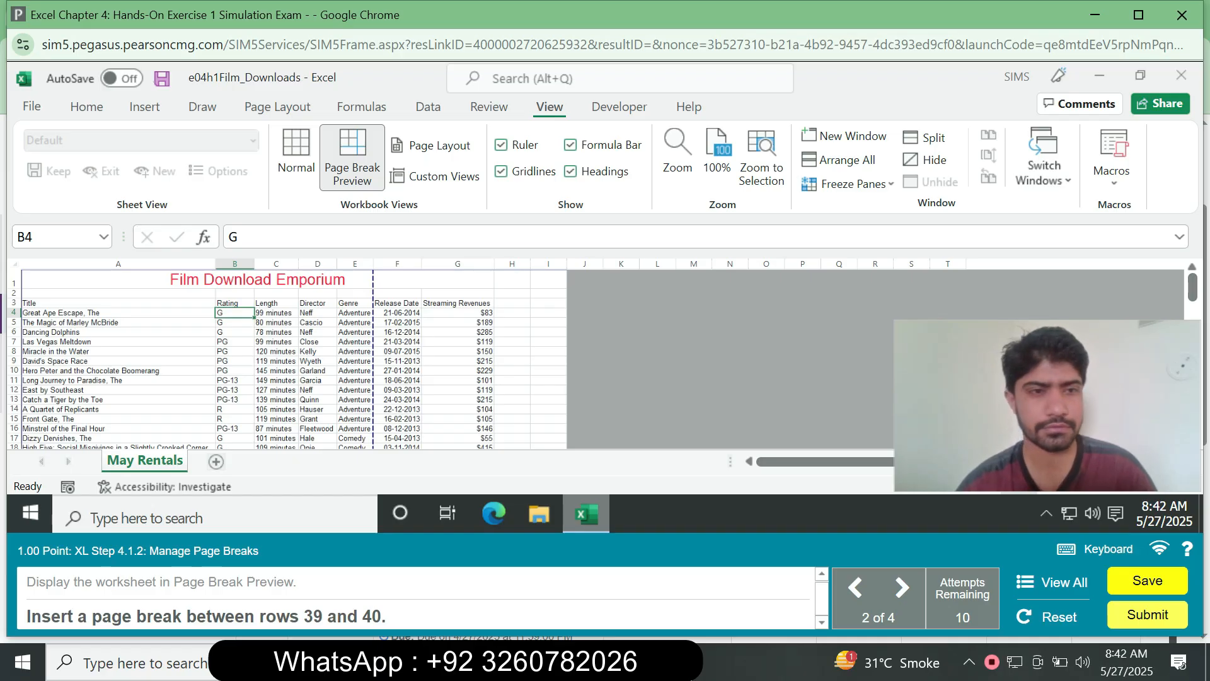
- Try to move the lower page break up to just above row 41
scroll(293, 359, down, 1)
drag(1192, 298, 1192, 322)
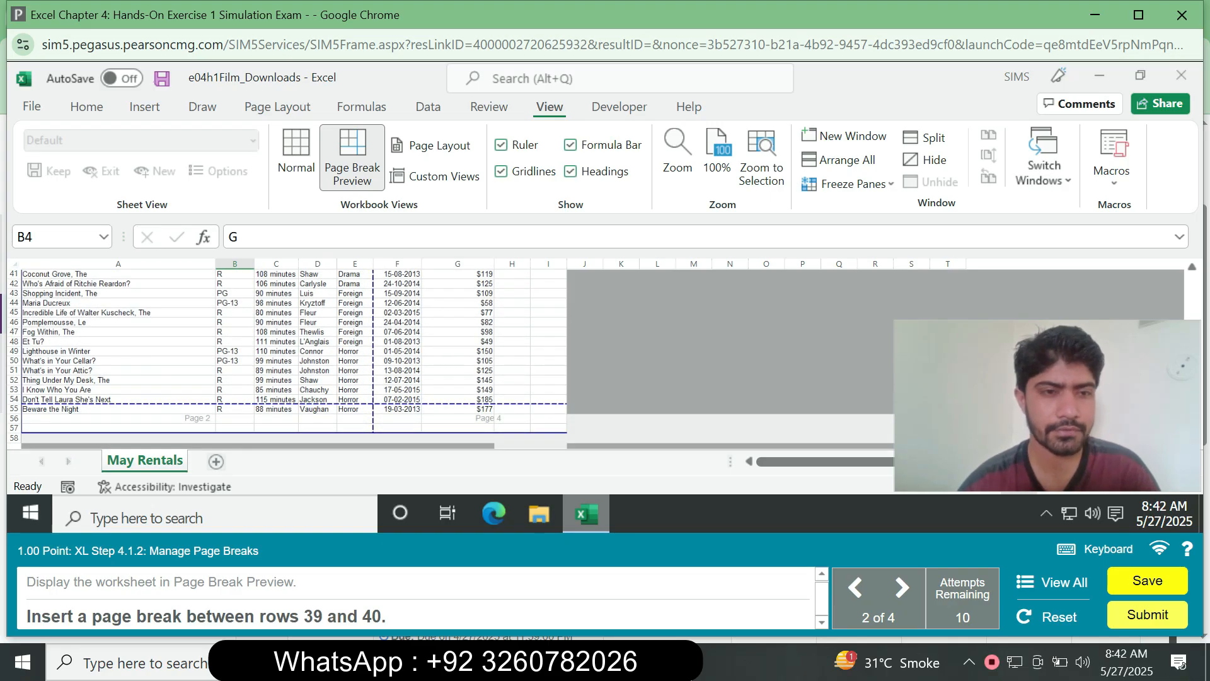
drag(294, 404, 259, 271)
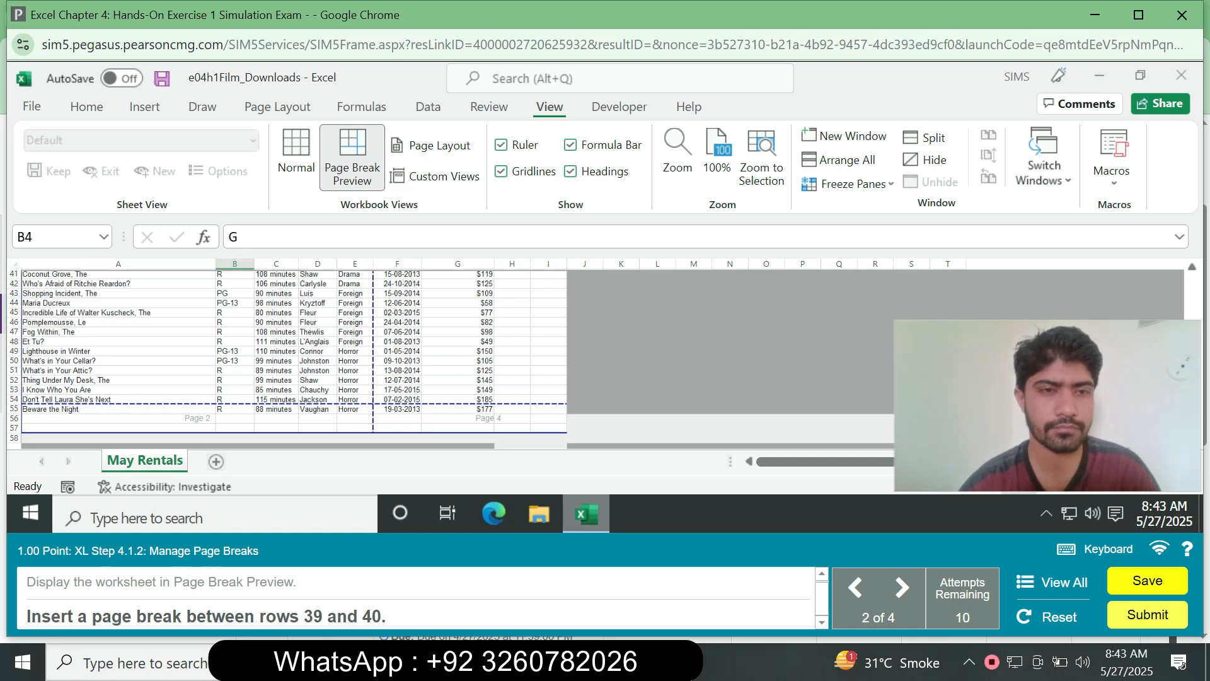
drag(258, 271, 258, 271)
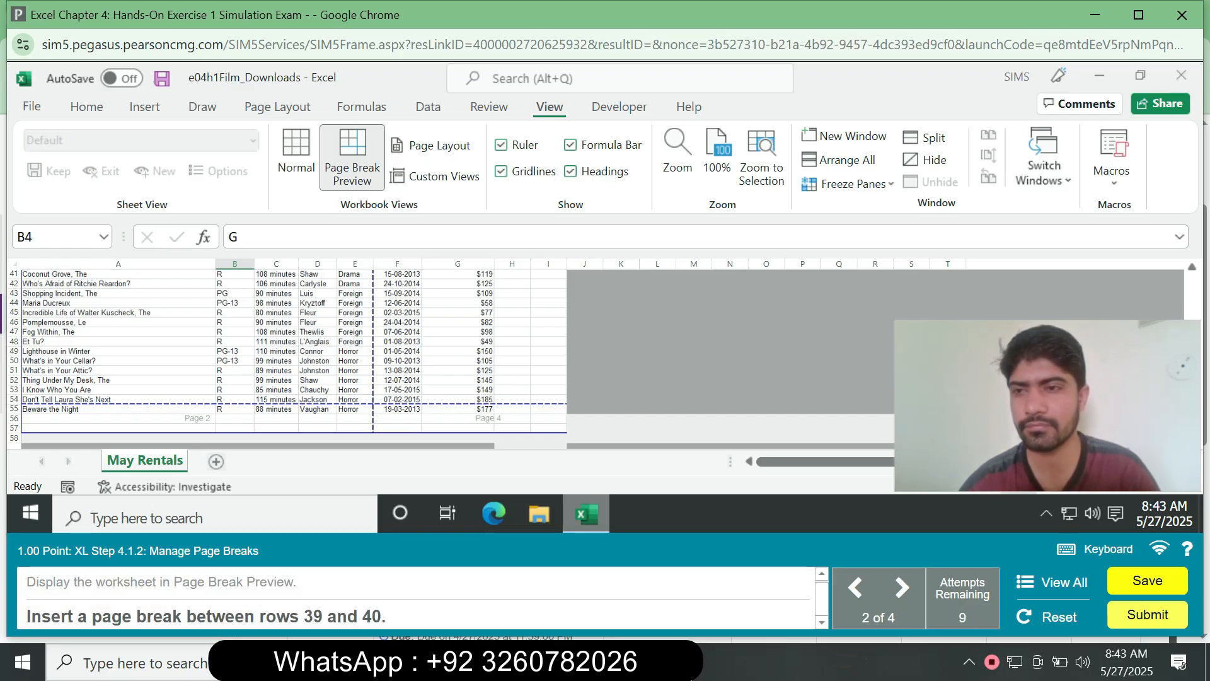
- Move the page break so it falls between rows 39 and 40
scroll(283, 352, up, 2)
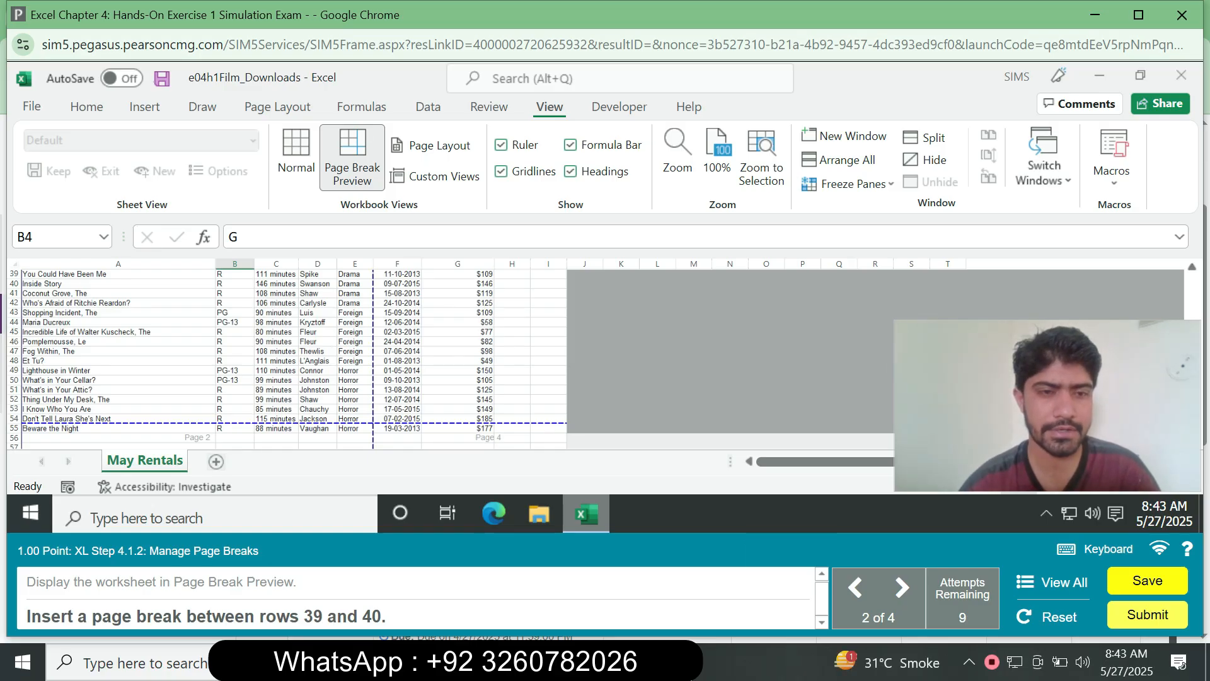
drag(284, 423, 284, 279)
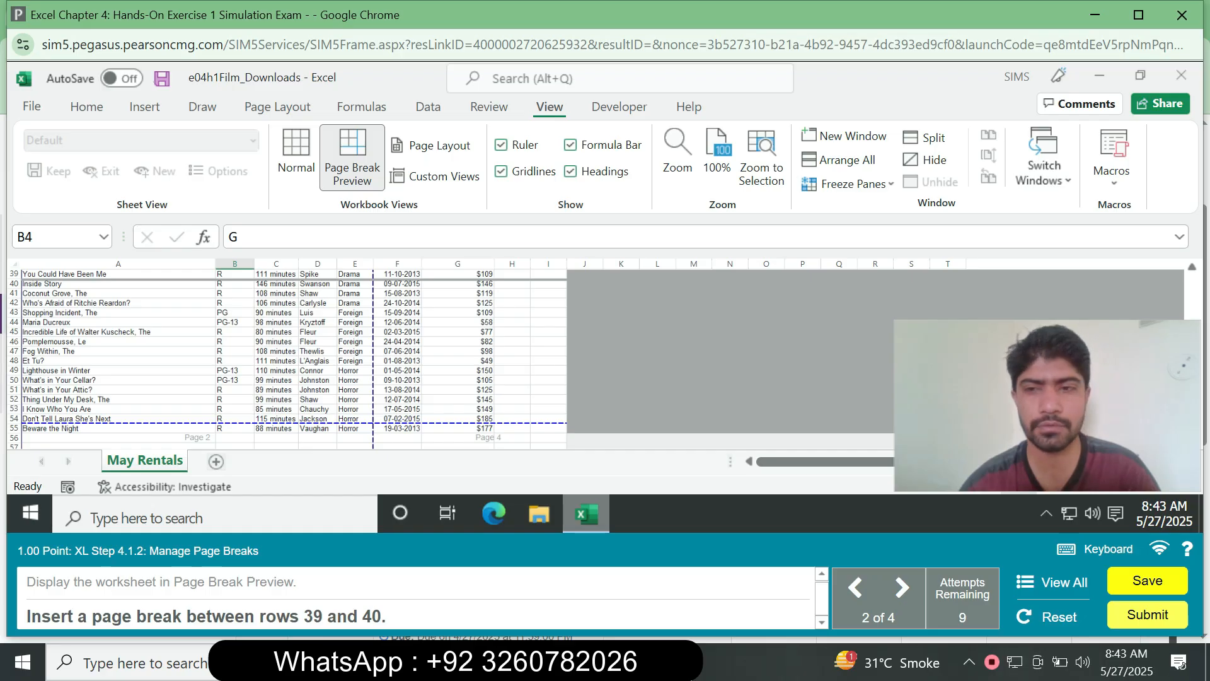
drag(283, 279, 283, 279)
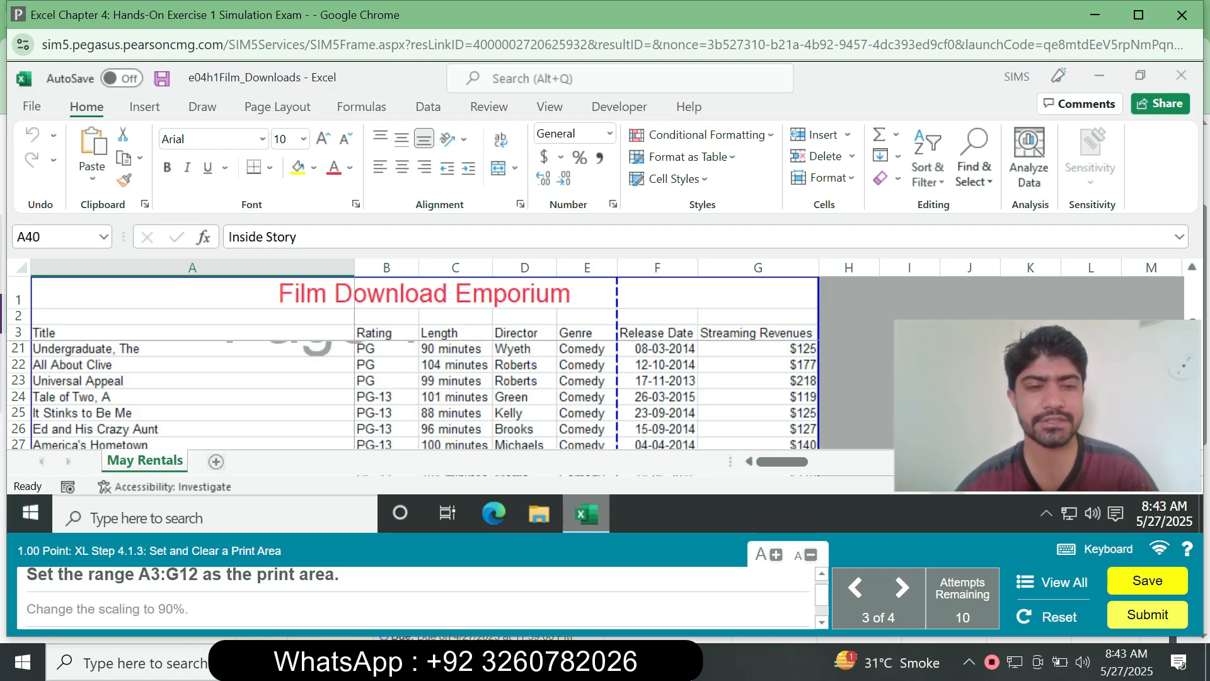
- Select the range A3:G12 and set it as the print area
click(56, 237)
text(A3)
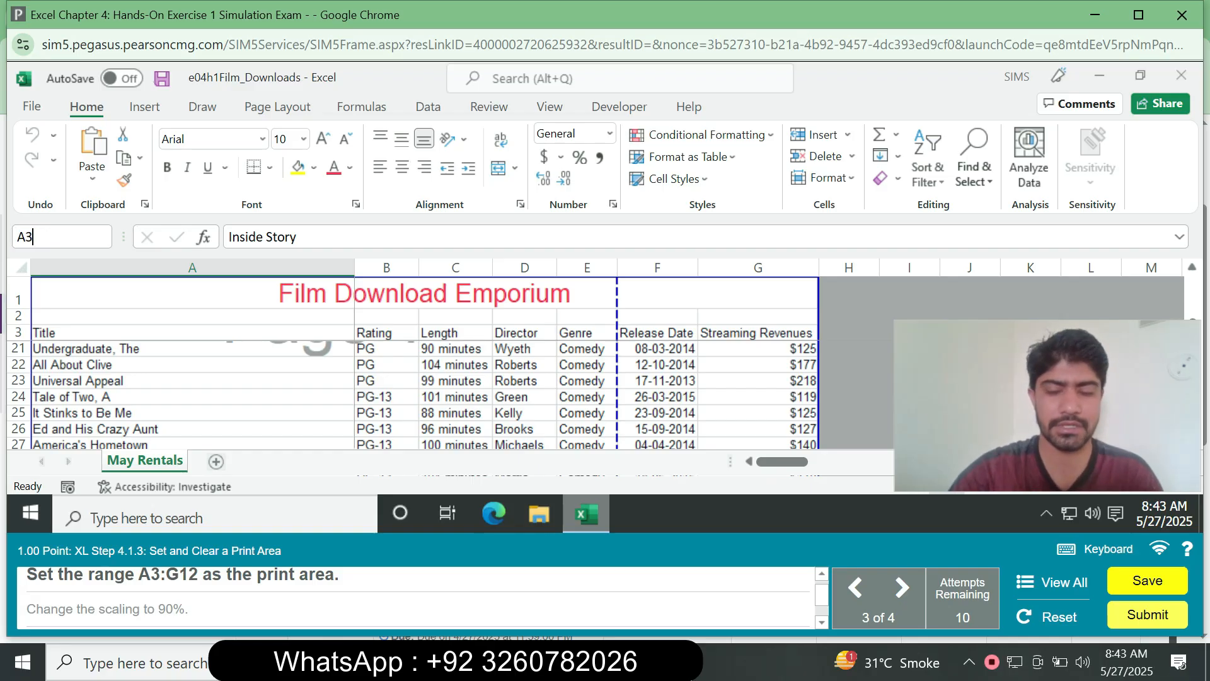
text(:G12)
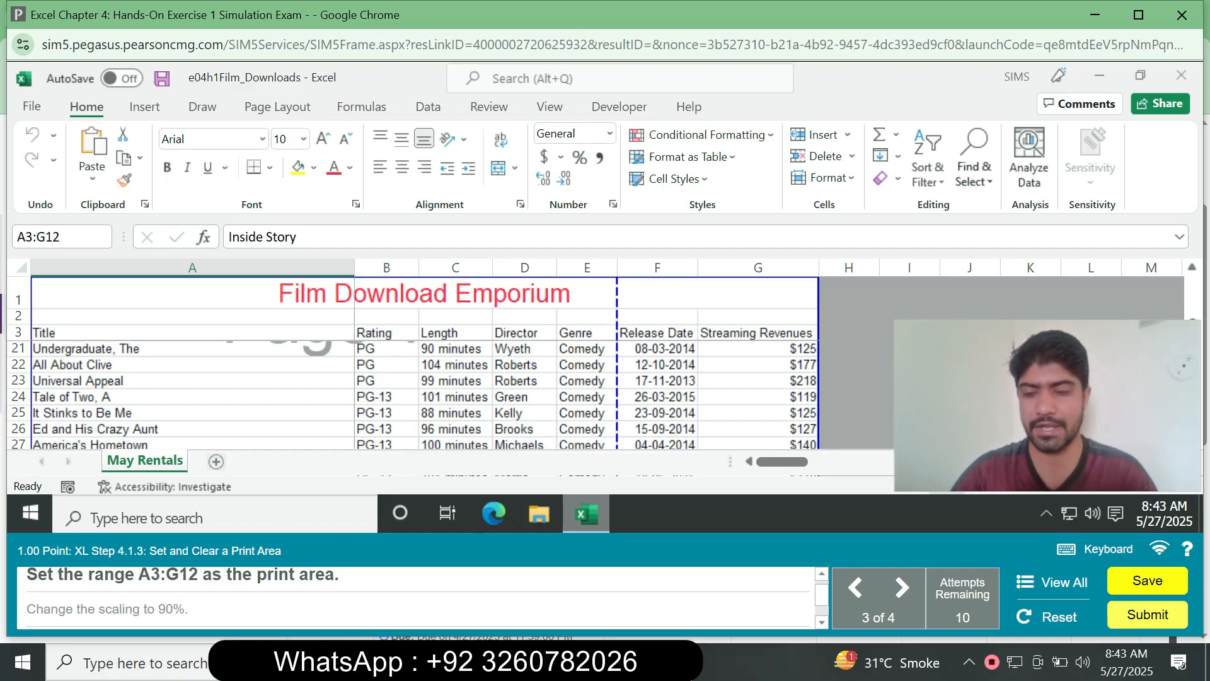
key(Return)
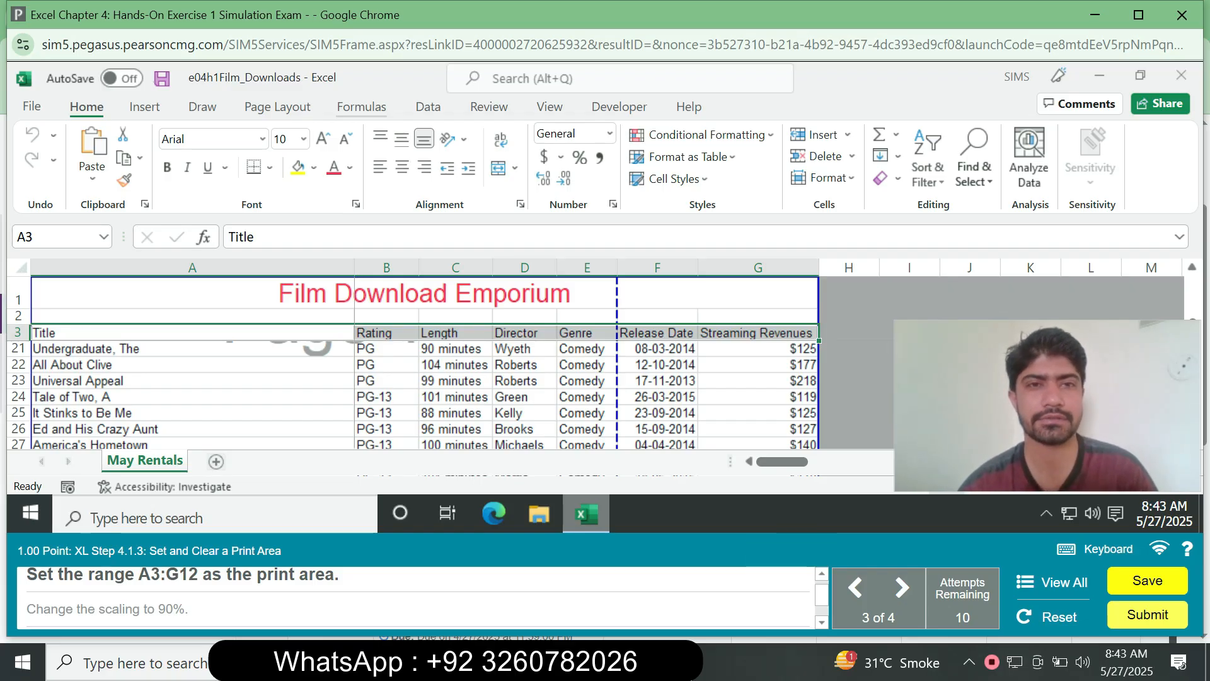
click(277, 107)
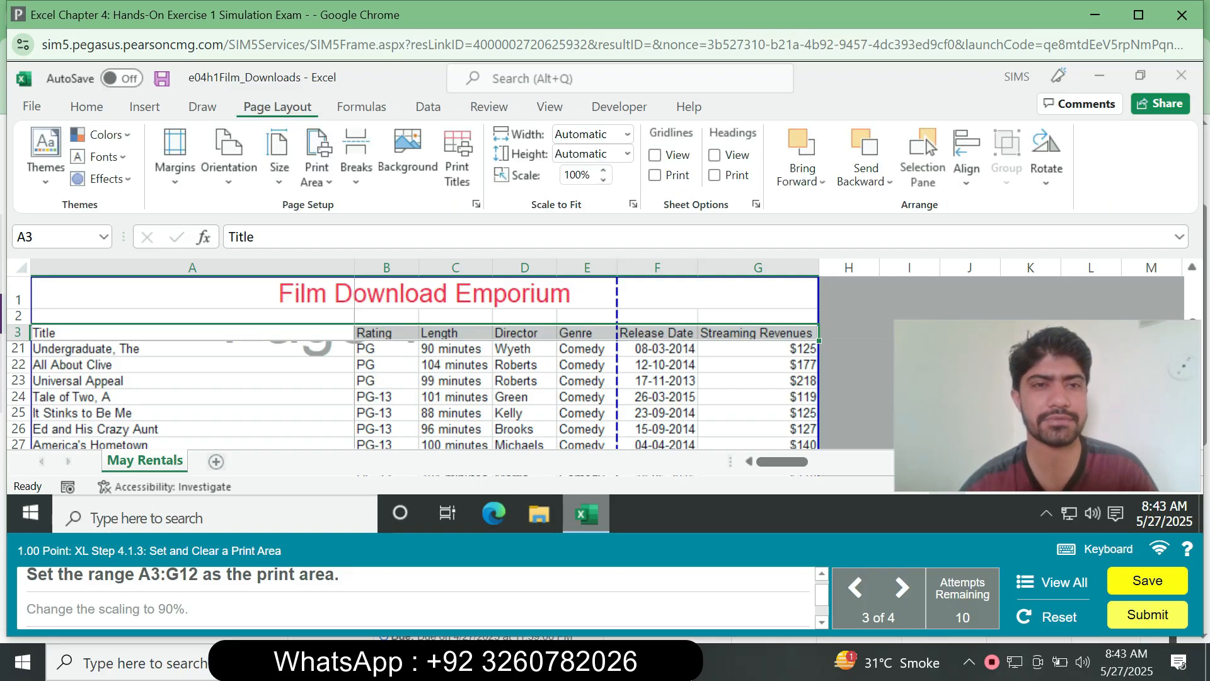
click(317, 165)
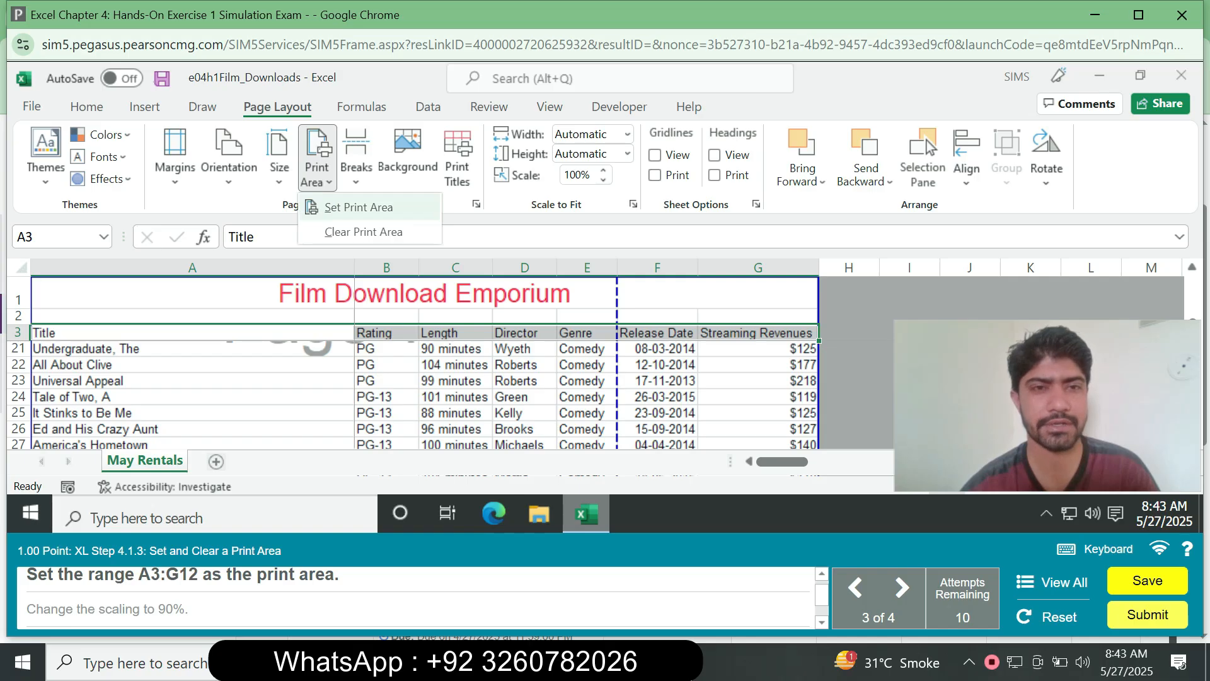
click(358, 206)
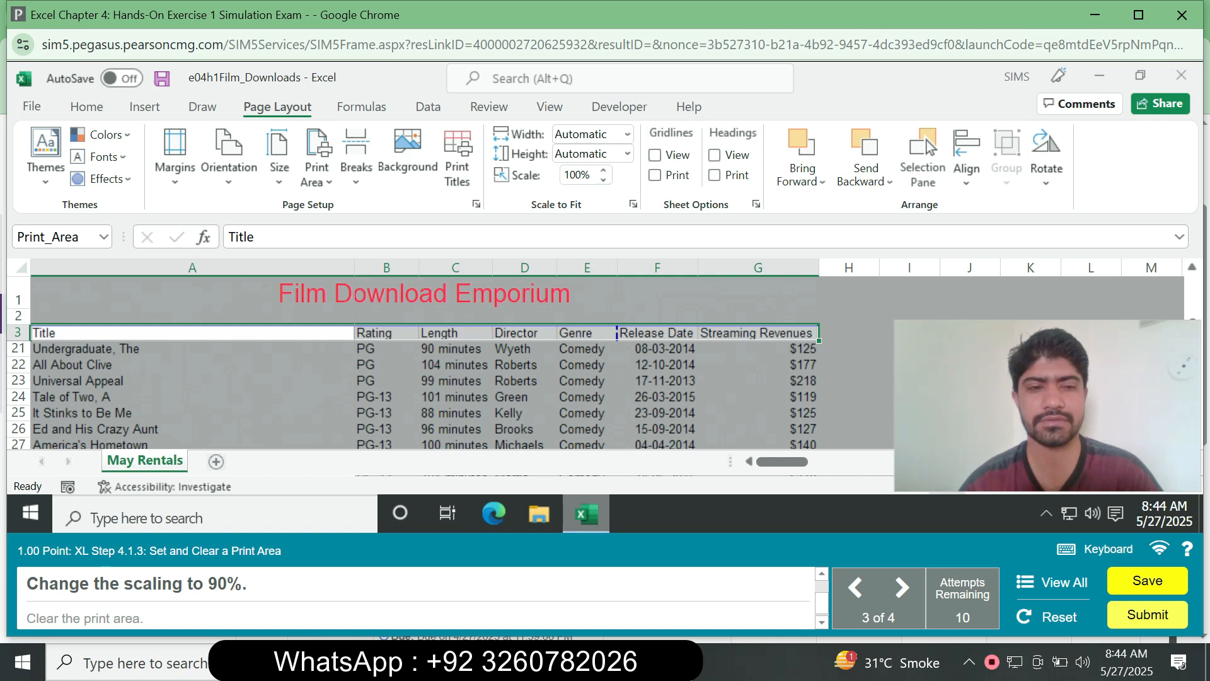
- Reduce the page scaling to 90% and clear the print area
click(603, 180)
click(603, 180)
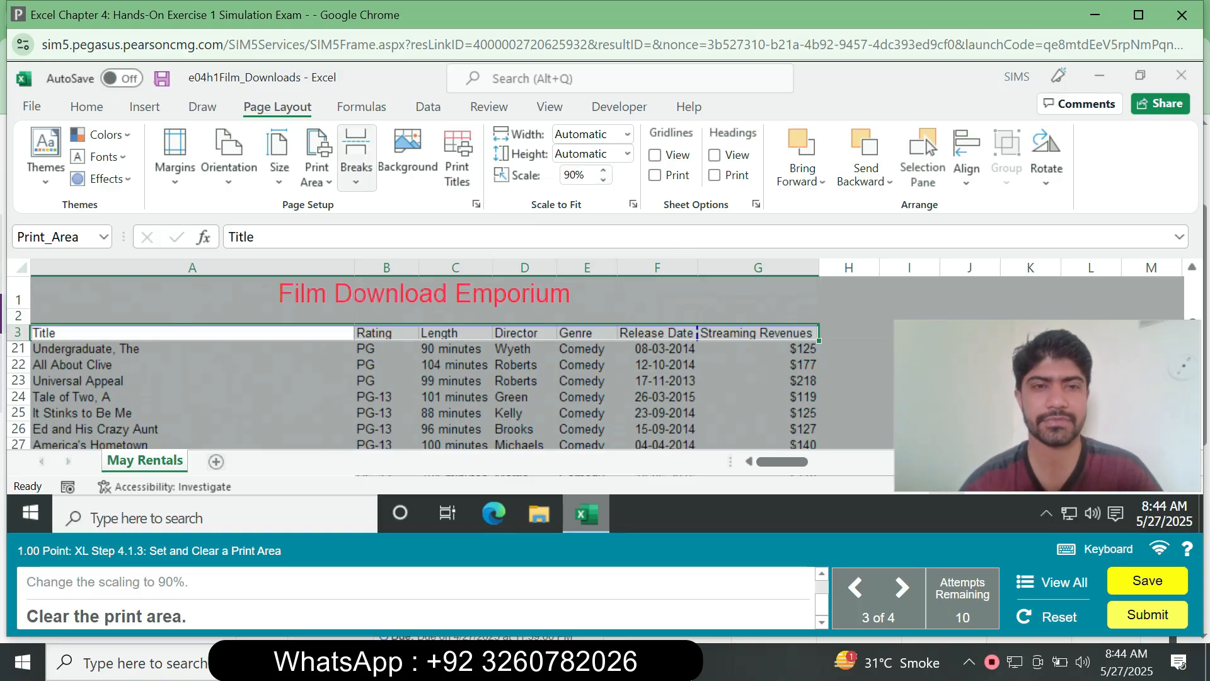
click(317, 167)
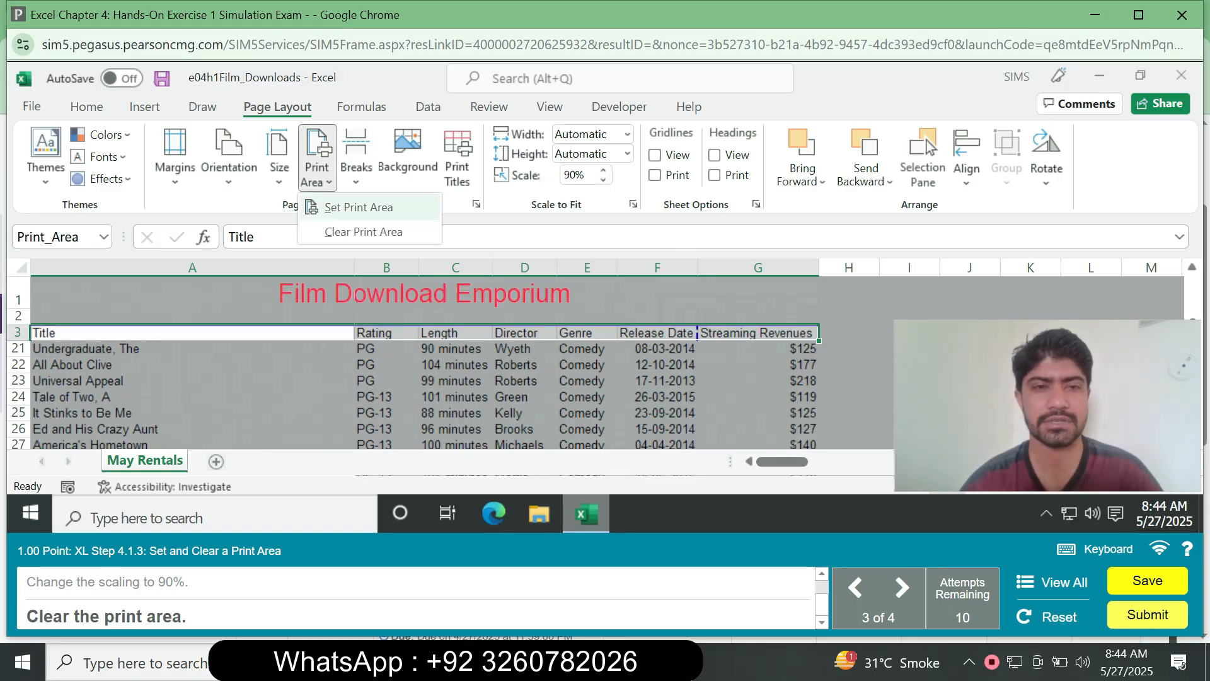
click(363, 232)
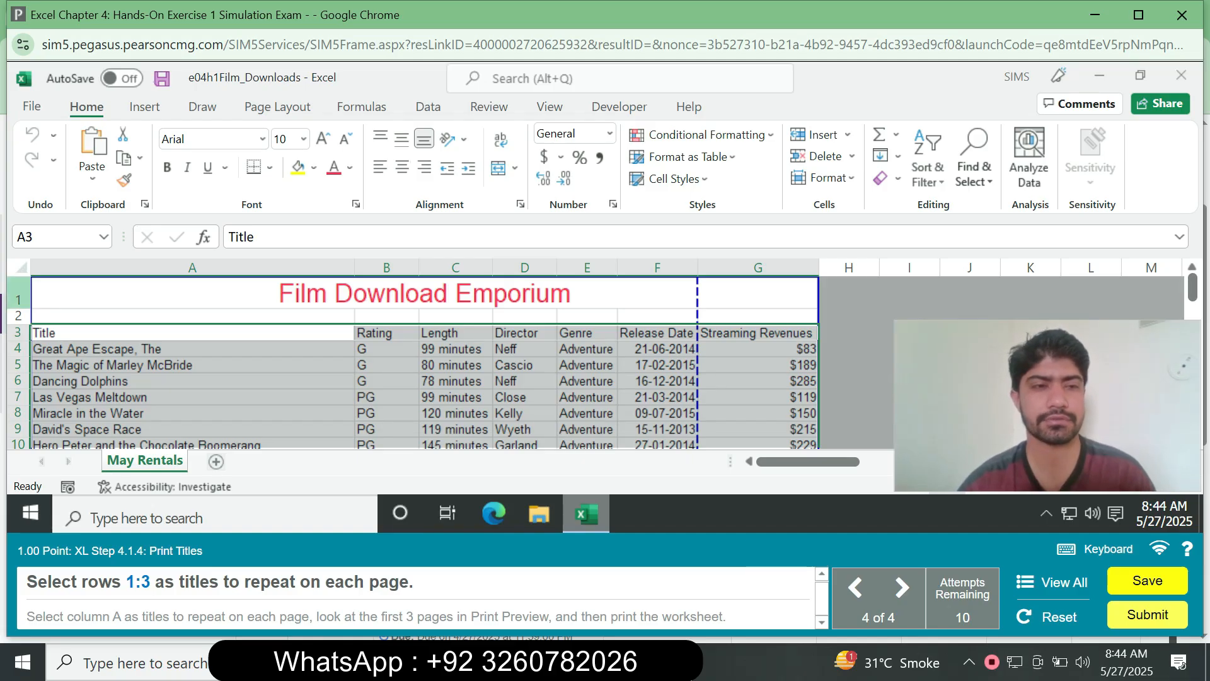
- Set rows 1 to 3 as the rows to repeat at the top of each printed page
click(19, 295)
shift+click(19, 332)
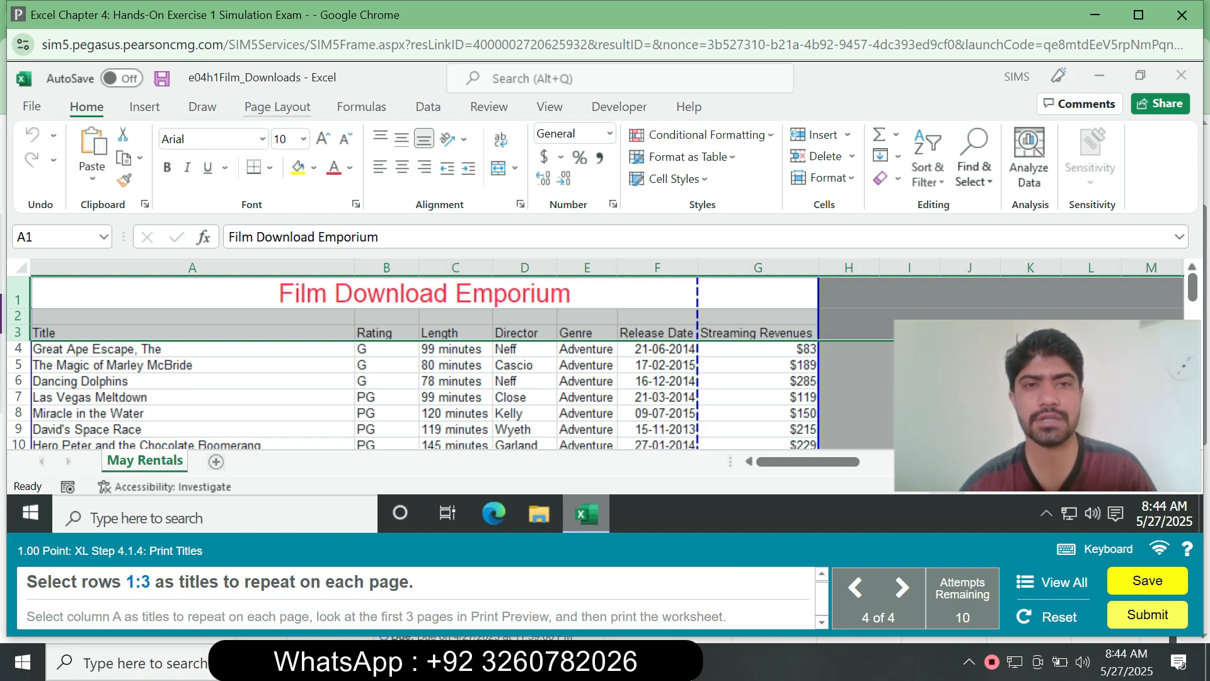
click(277, 106)
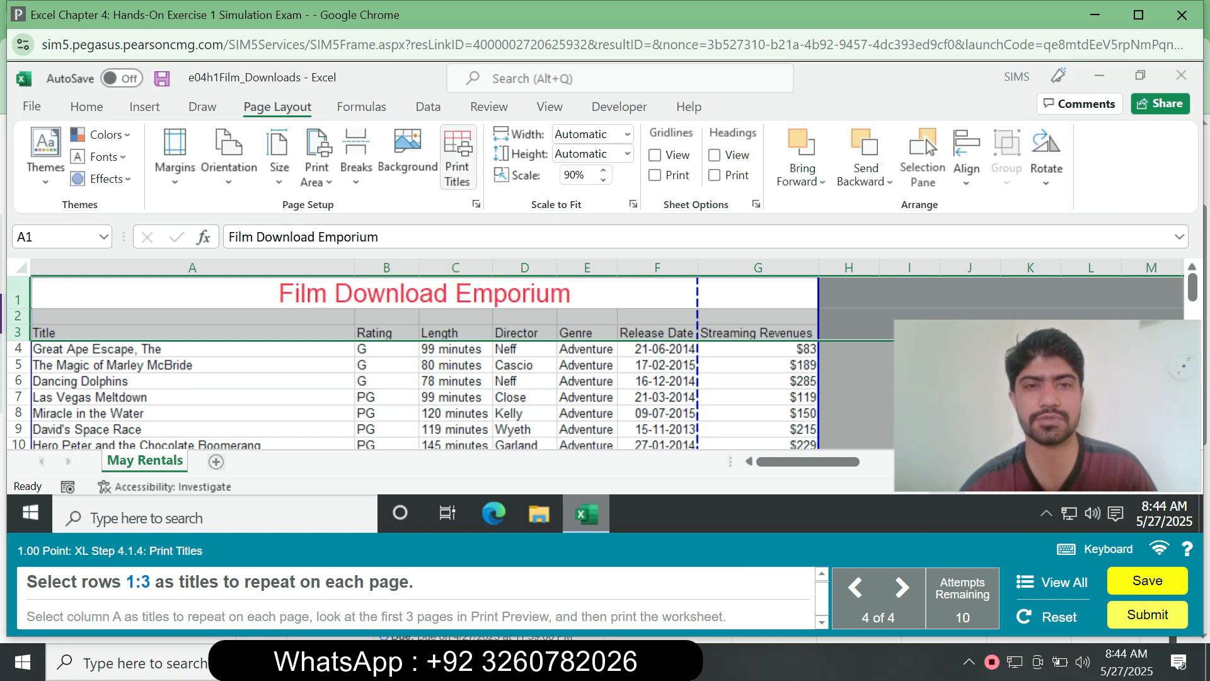
click(458, 161)
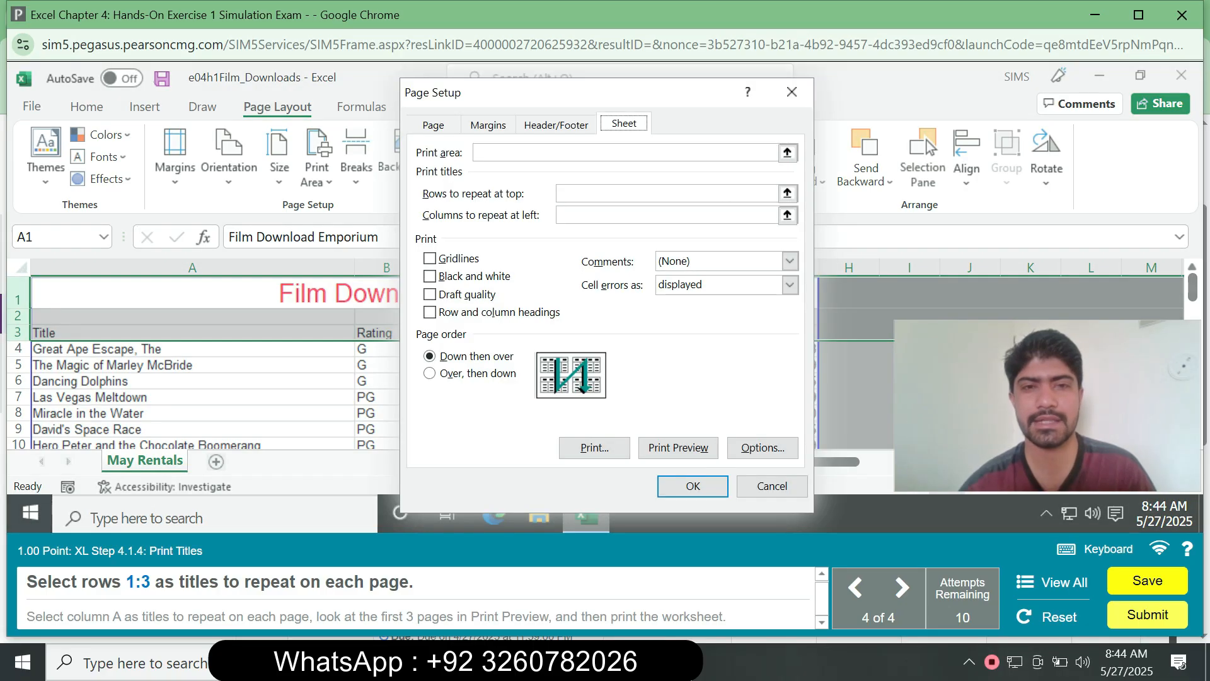
click(667, 193)
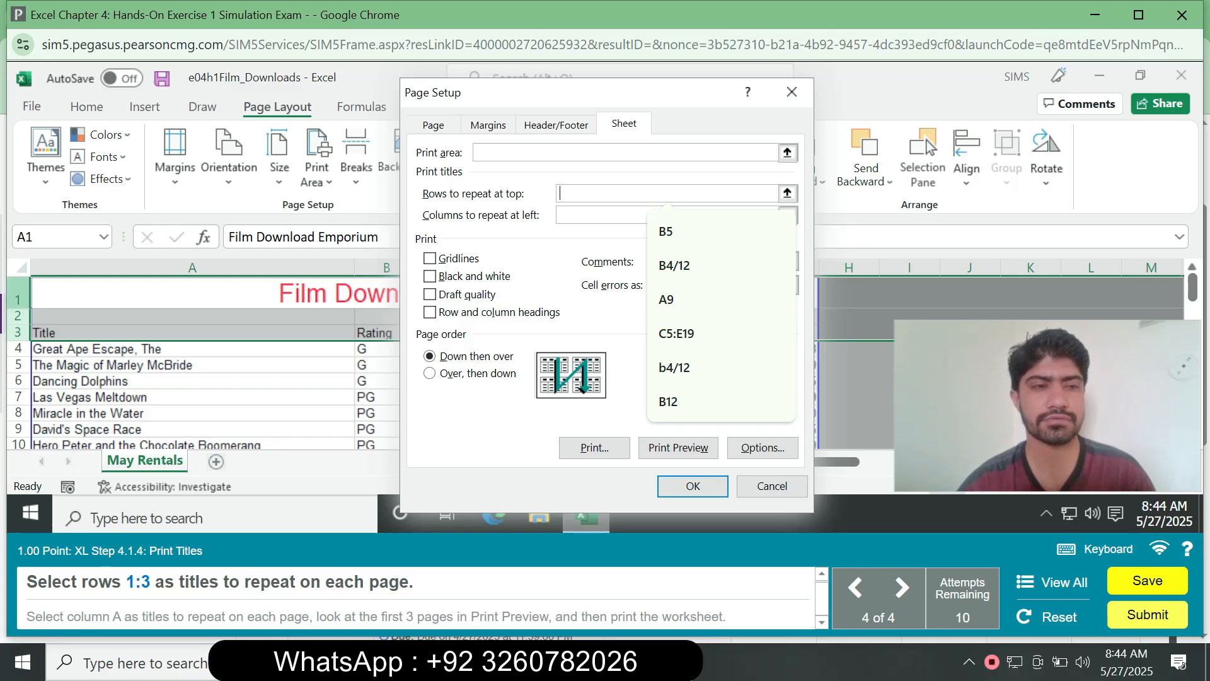
drag(17, 297, 17, 333)
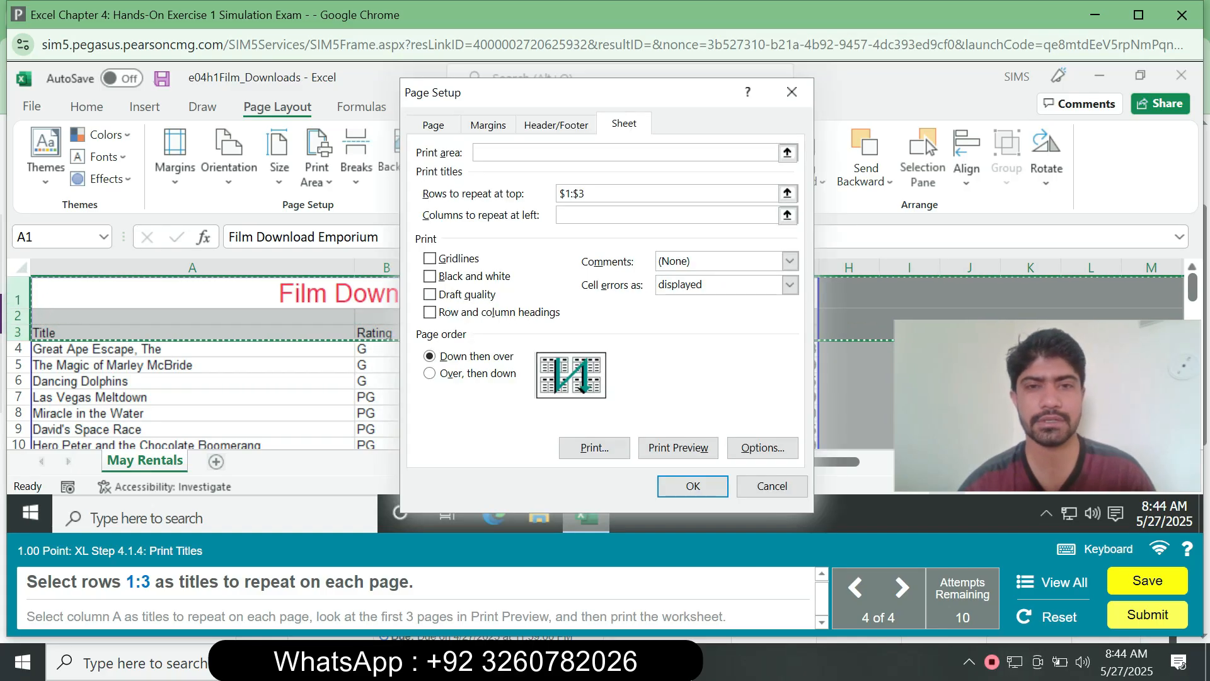
click(693, 485)
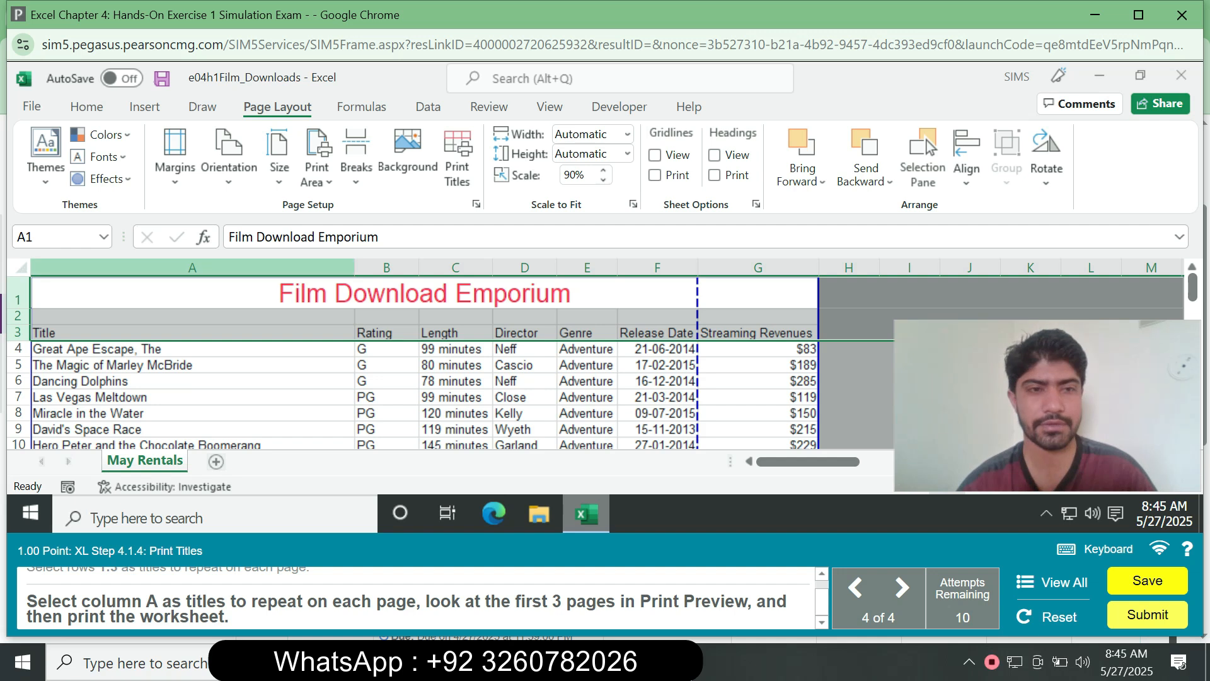
- Set column A as the column to repeat at the left of each printed page
click(192, 267)
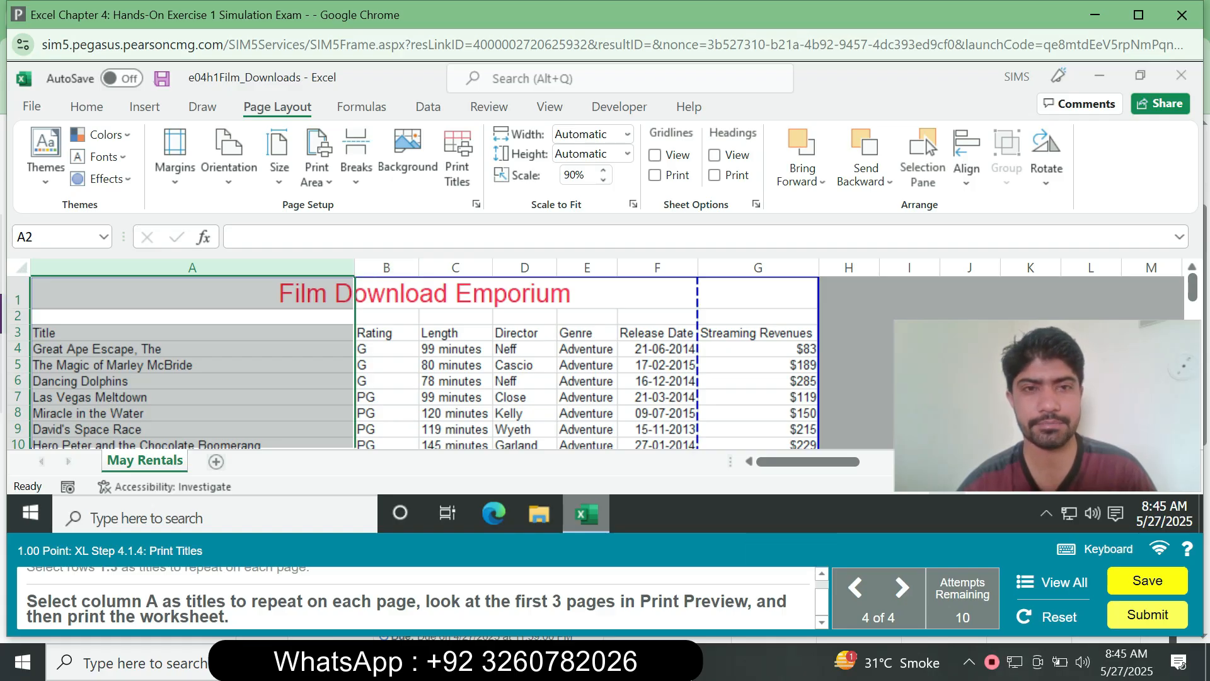
click(458, 157)
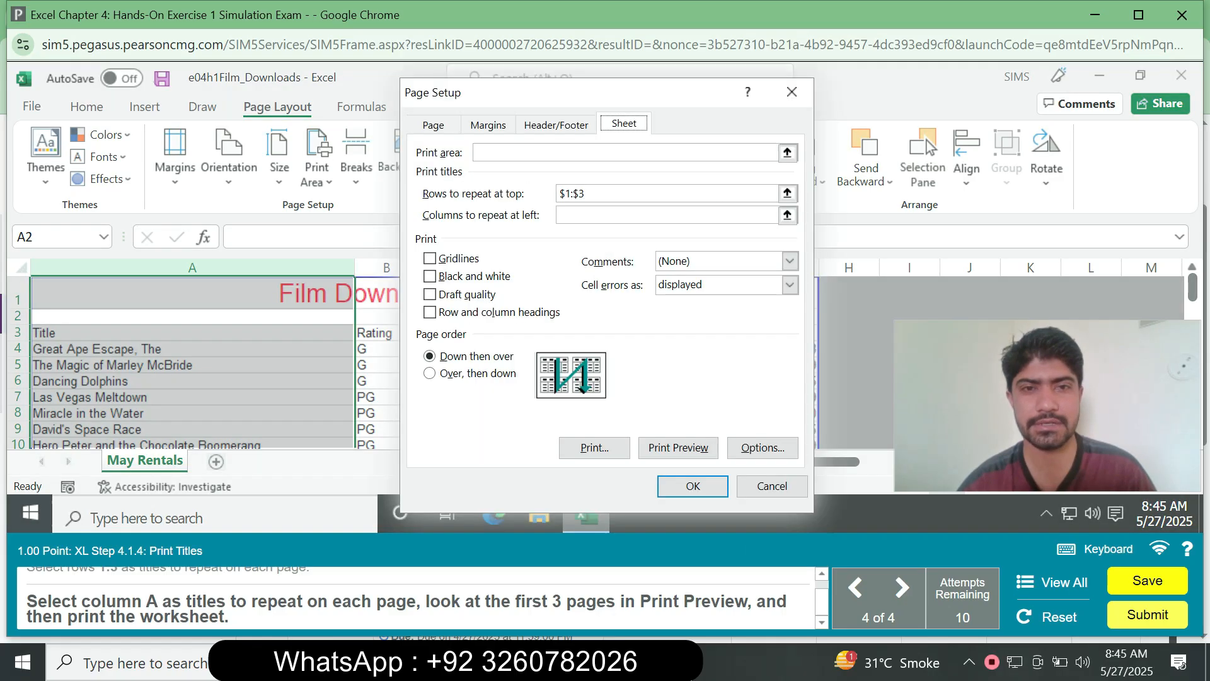
click(666, 214)
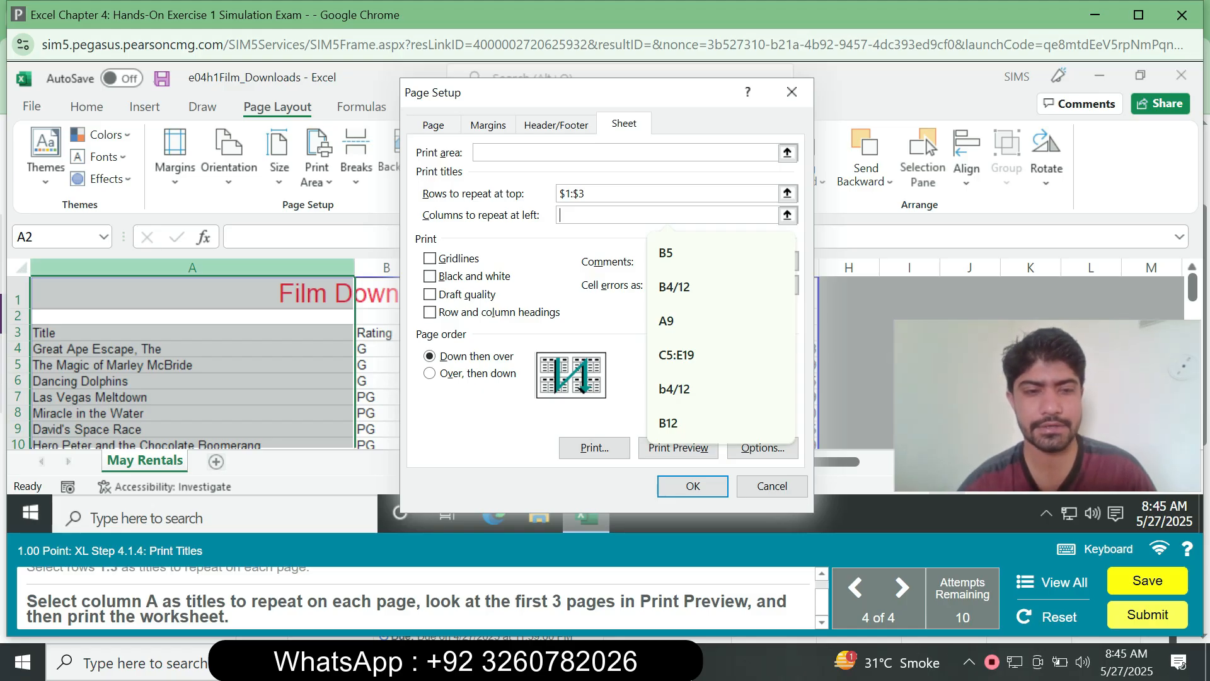
click(192, 267)
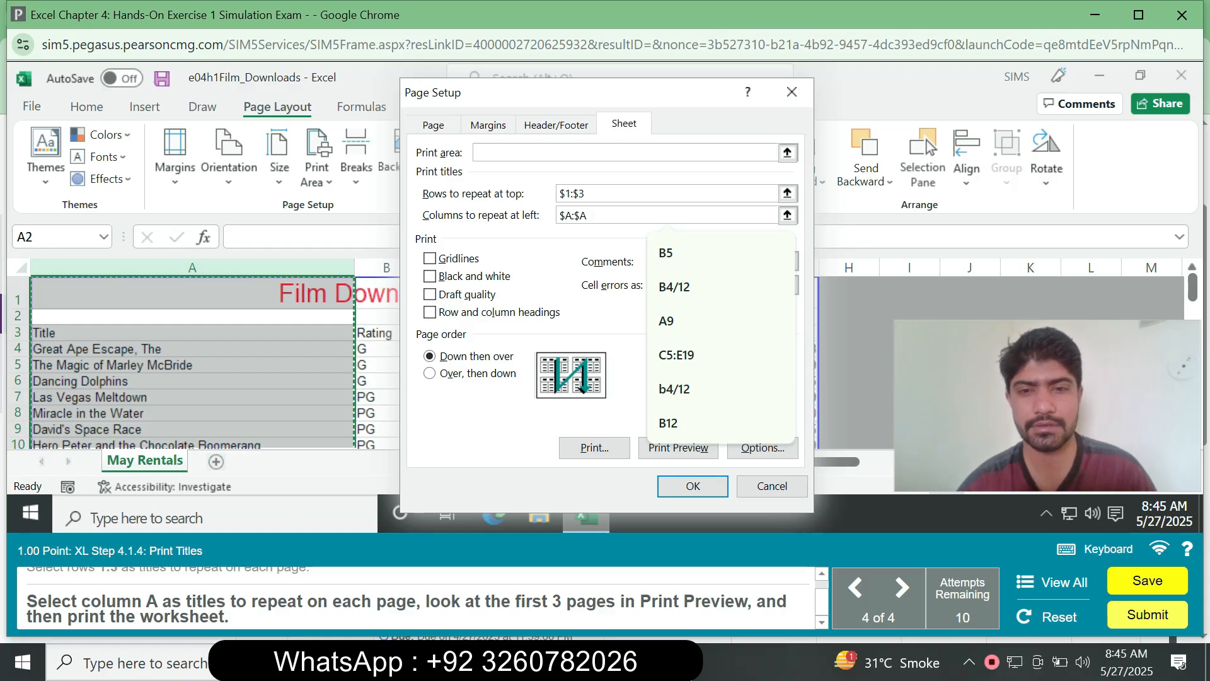
- Open Print Preview and page through the first three pages of the worksheet
click(678, 447)
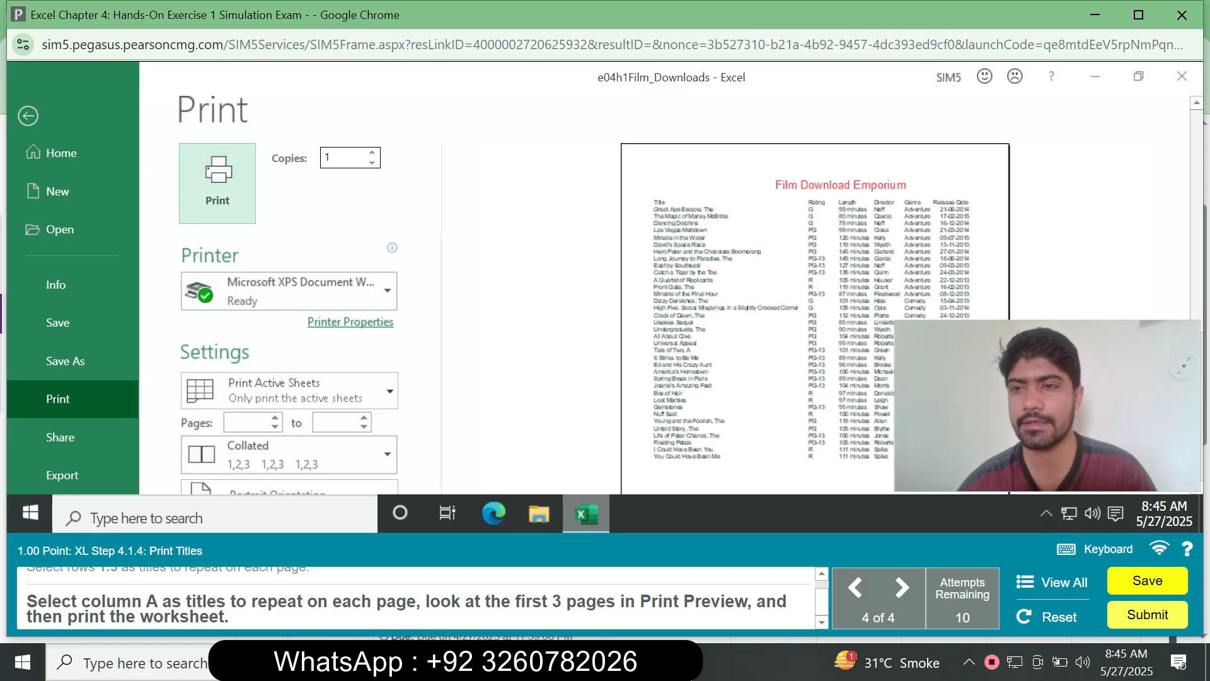
drag(1196, 214, 1196, 266)
scroll(605, 294, down, 3)
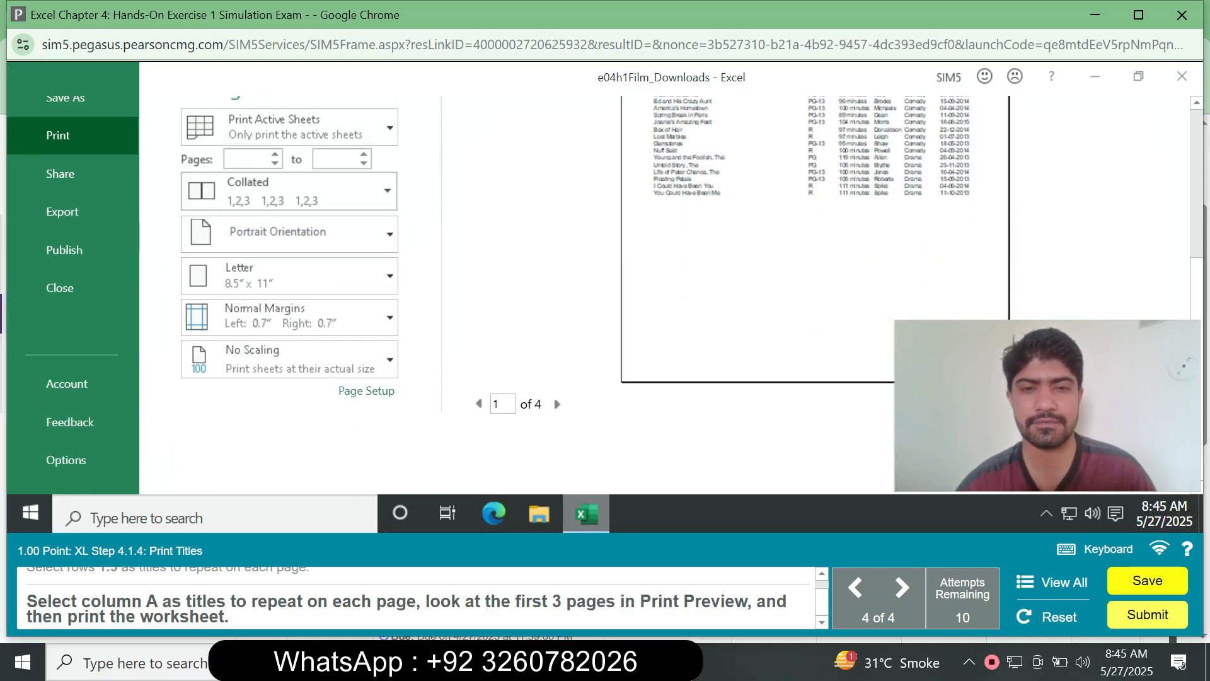
click(556, 403)
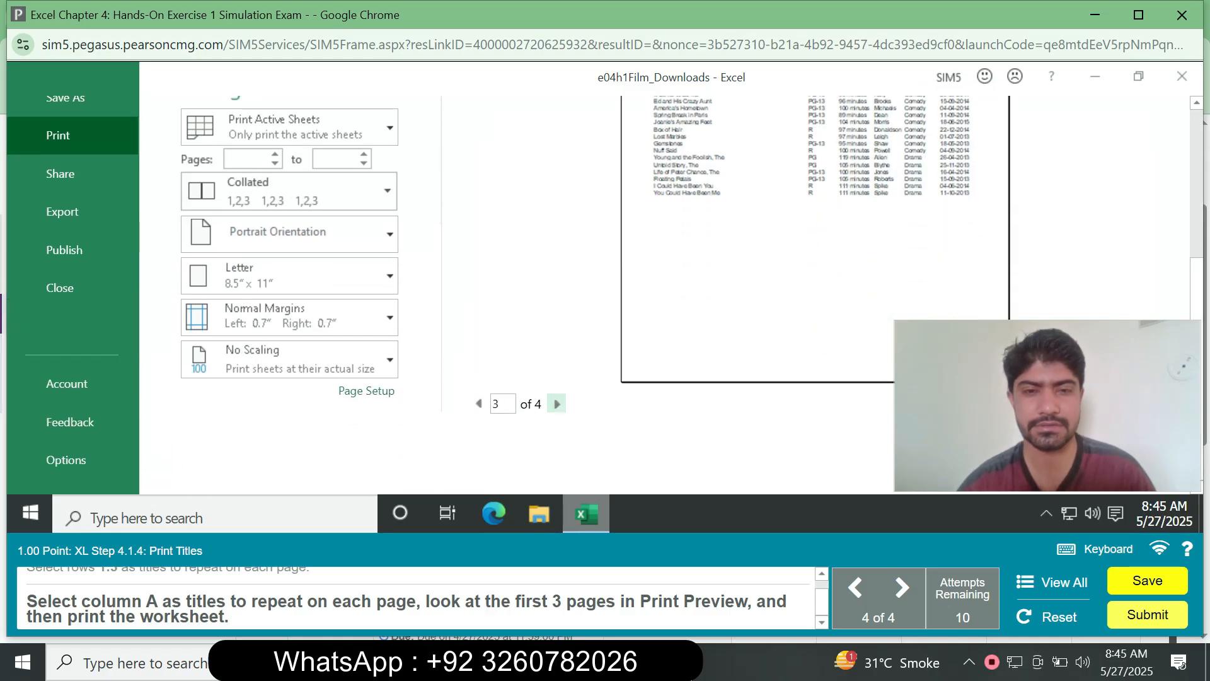
click(478, 403)
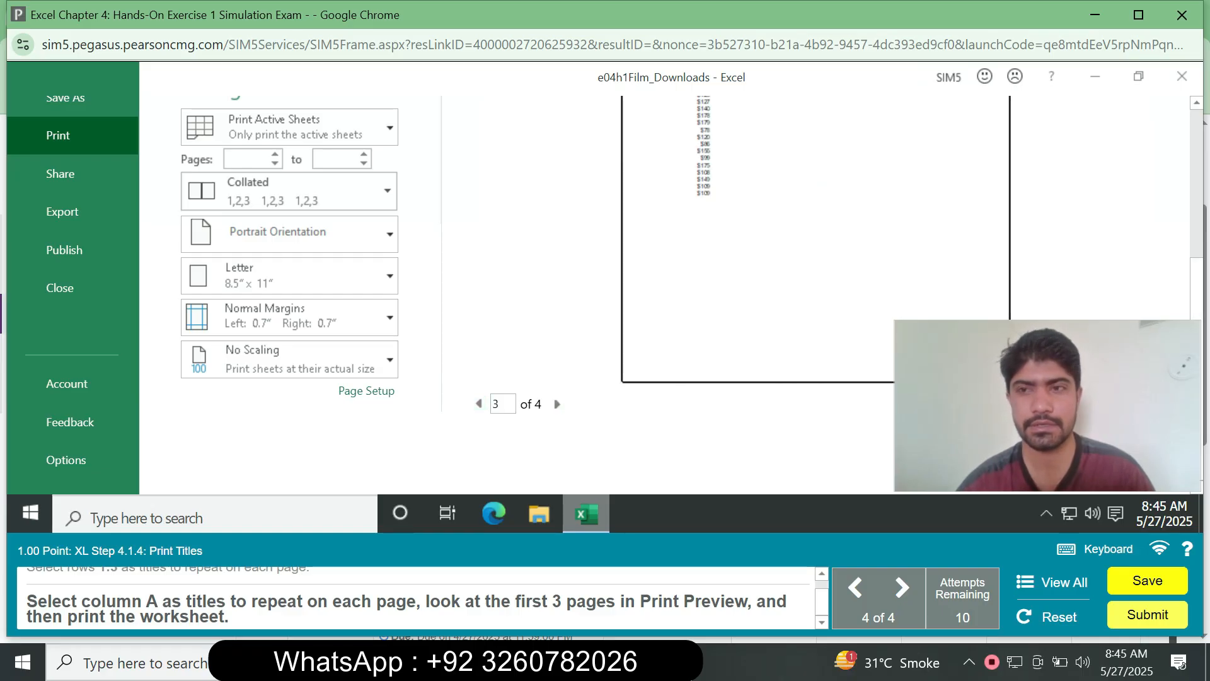
scroll(605, 290, up, 3)
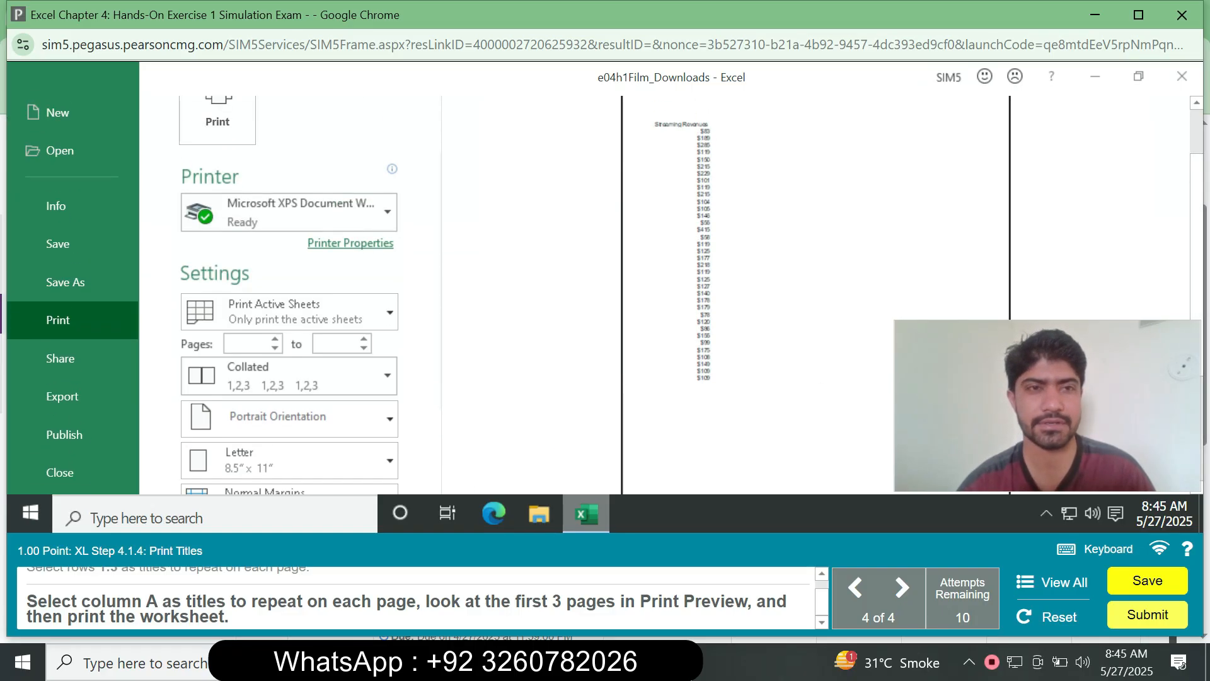
- Print the worksheet and confirm submitting the assignment
click(218, 116)
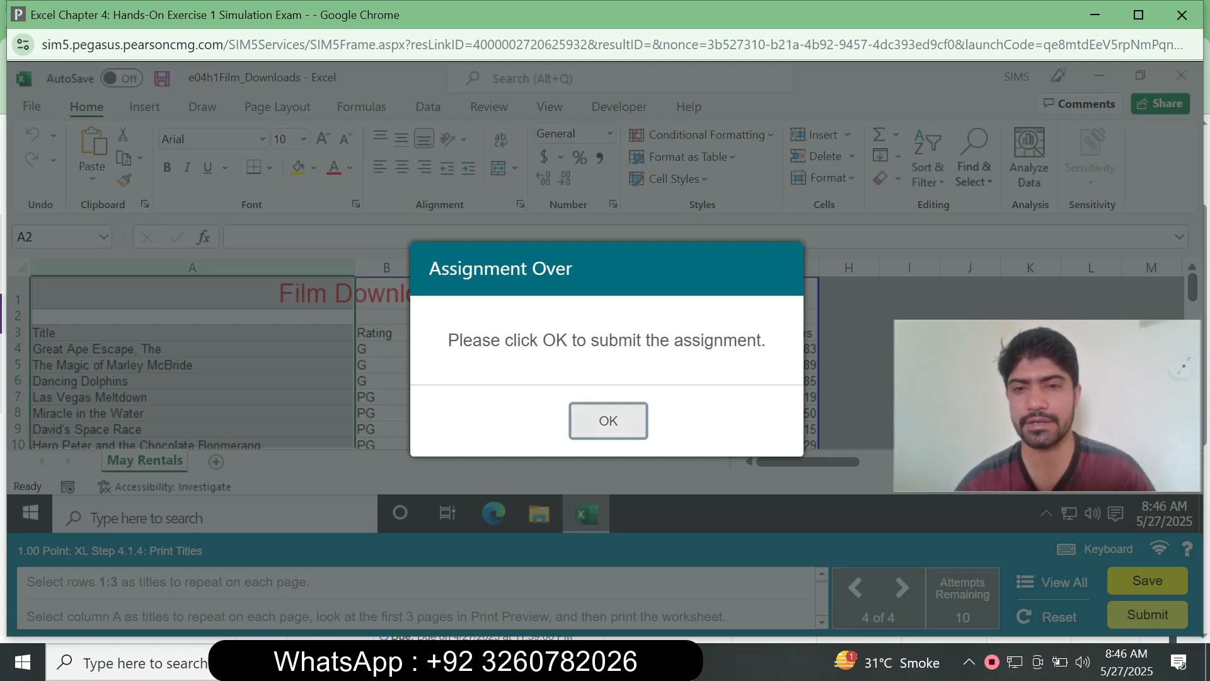
click(608, 420)
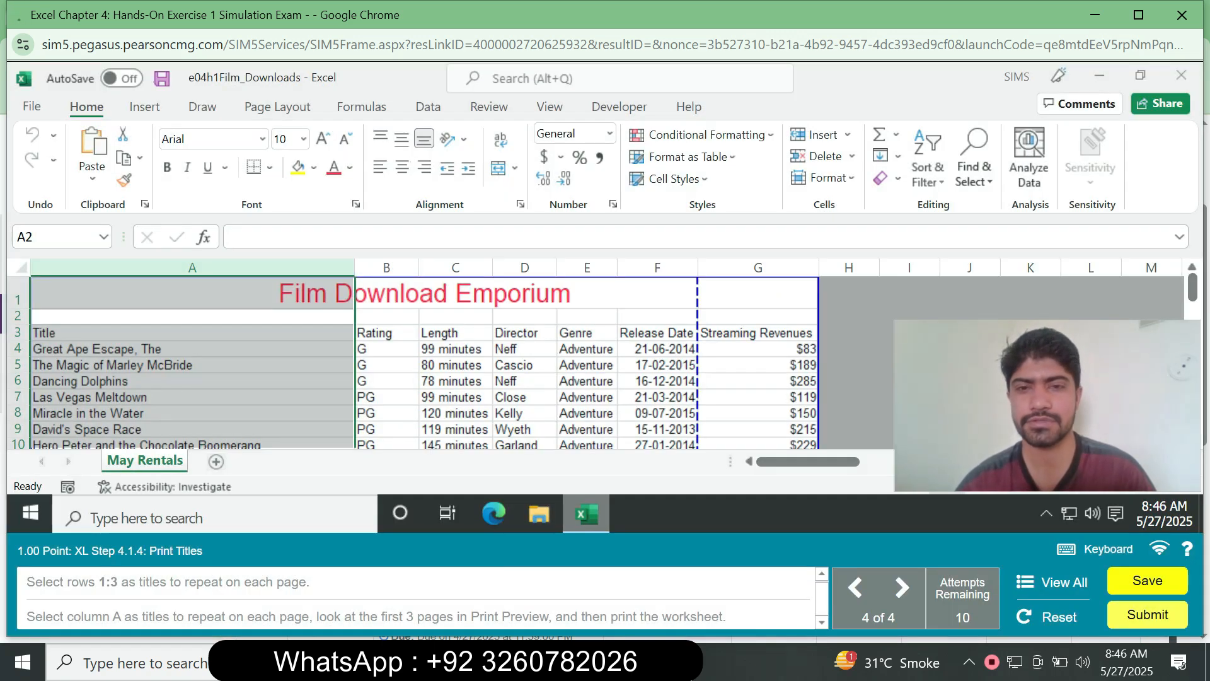